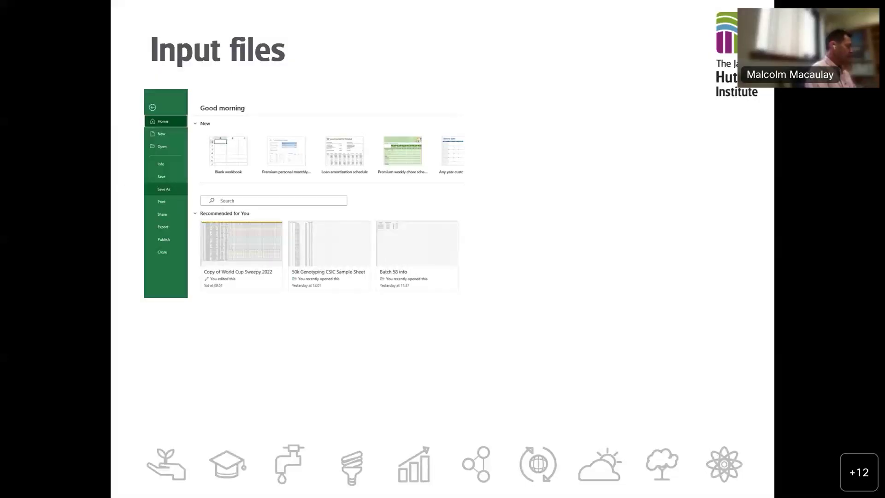
pyautogui.press('Right')
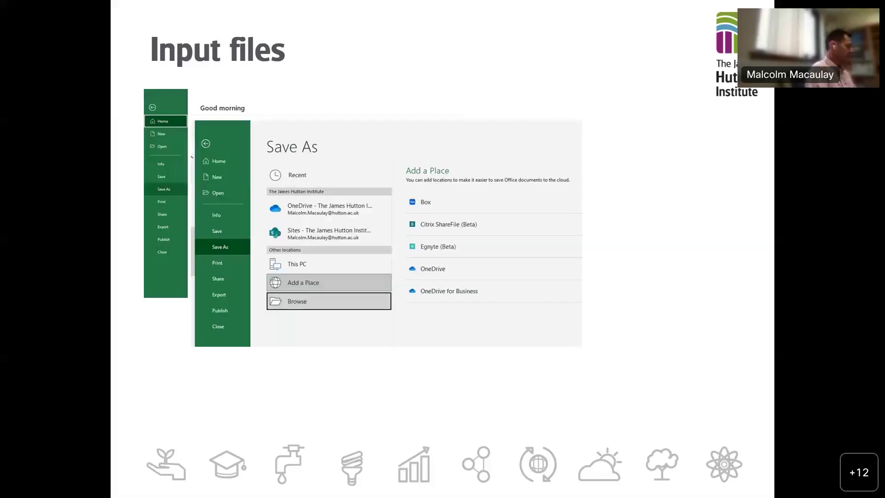
pyautogui.press('Right')
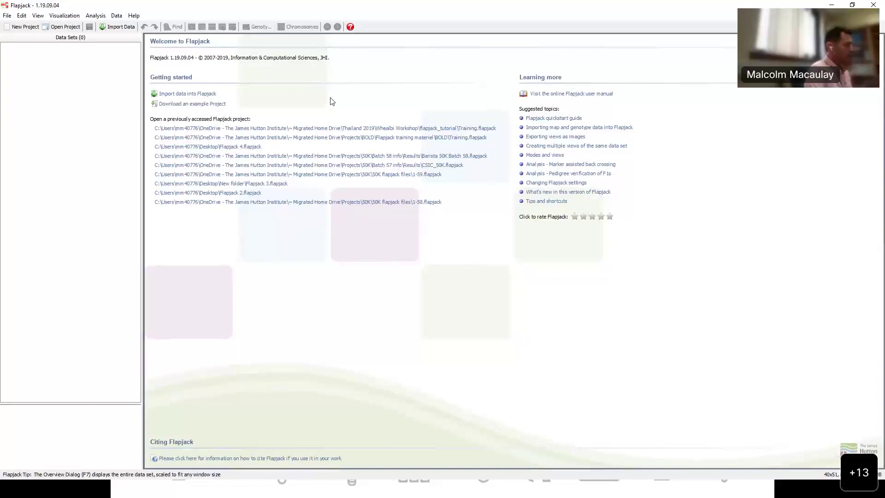
pyautogui.click(7, 16)
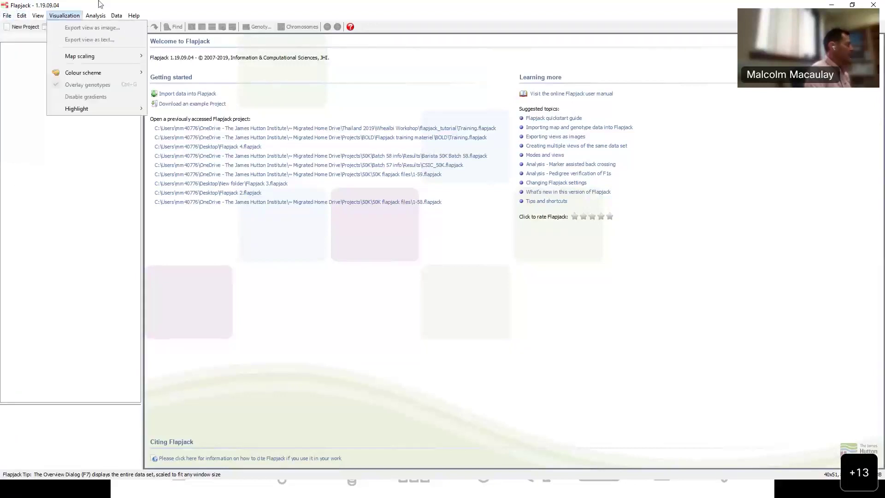
pyautogui.click(122, 3)
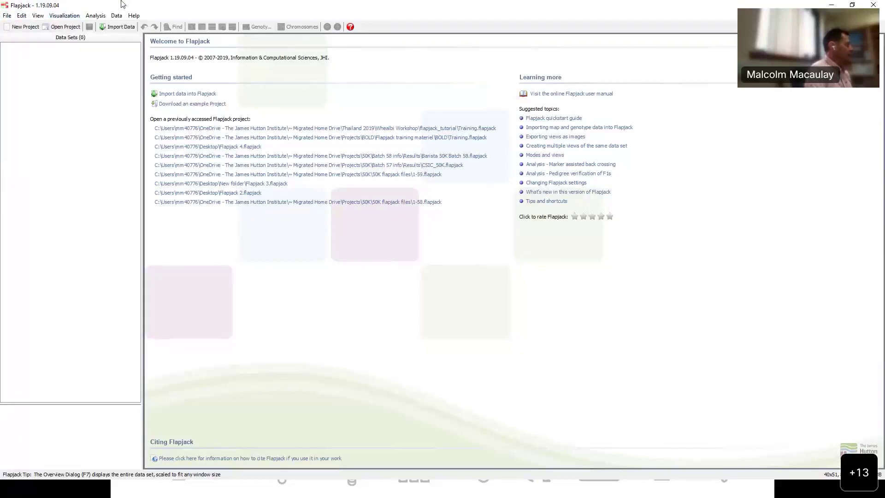
# Step: Import map.txt as the map file and genoytpes.txt as the genotype file from the flapjack_tutorial folder
pyautogui.click(171, 94)
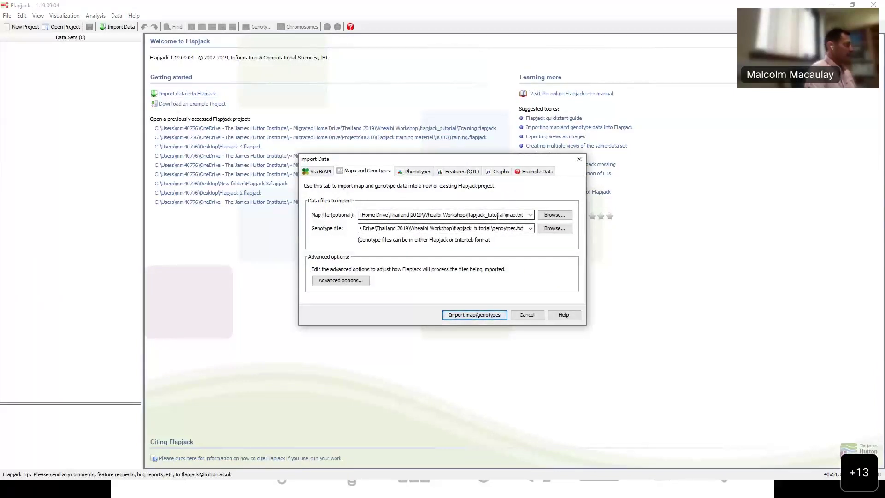
pyautogui.click(550, 216)
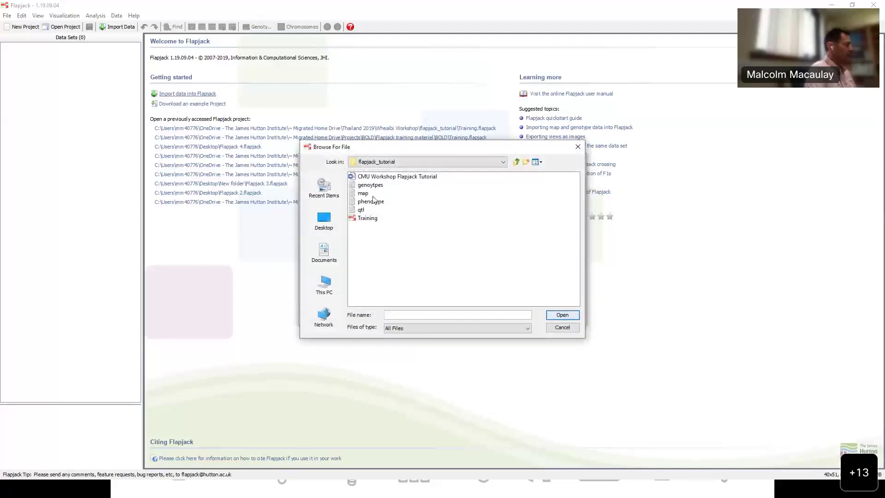
pyautogui.click(364, 196)
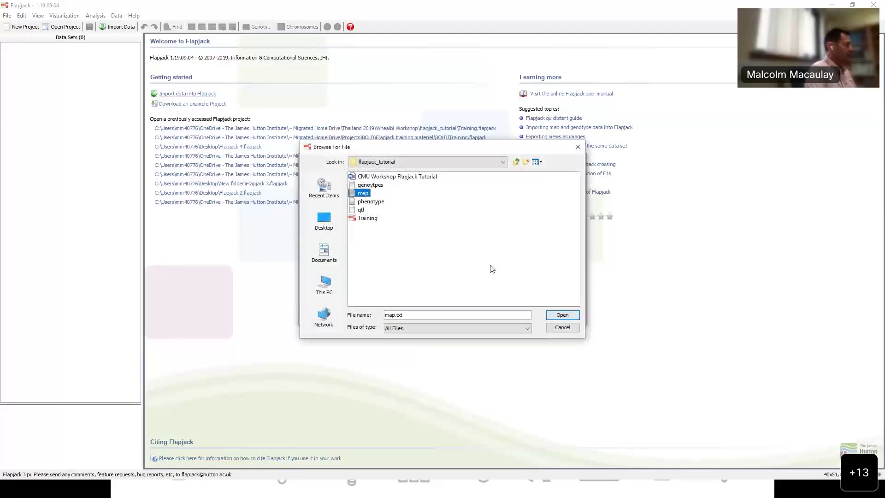
pyautogui.click(551, 315)
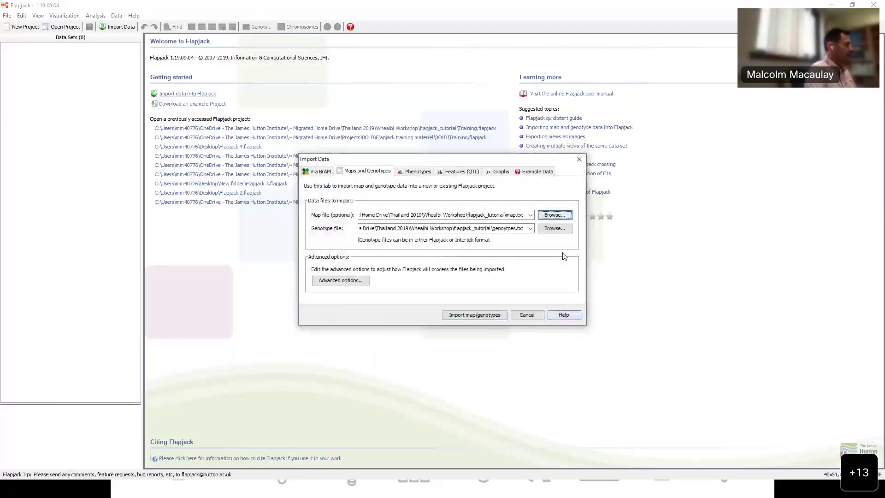
pyautogui.click(555, 229)
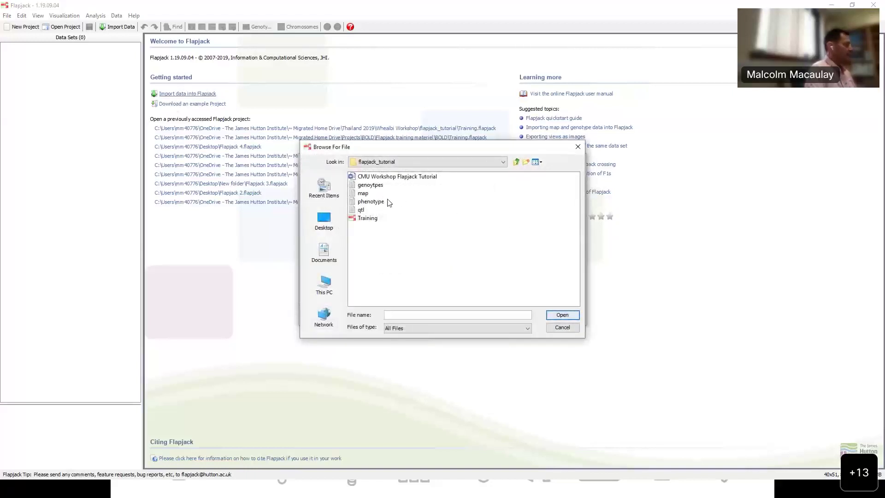
pyautogui.click(373, 185)
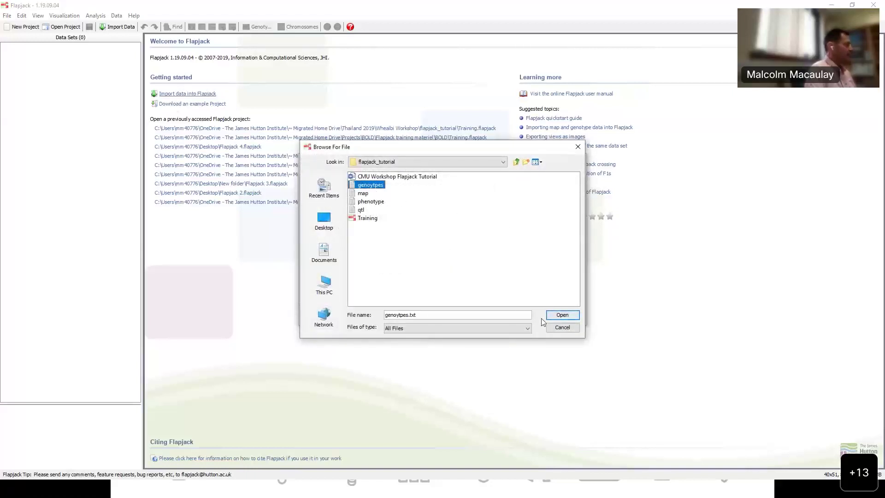
pyautogui.click(557, 316)
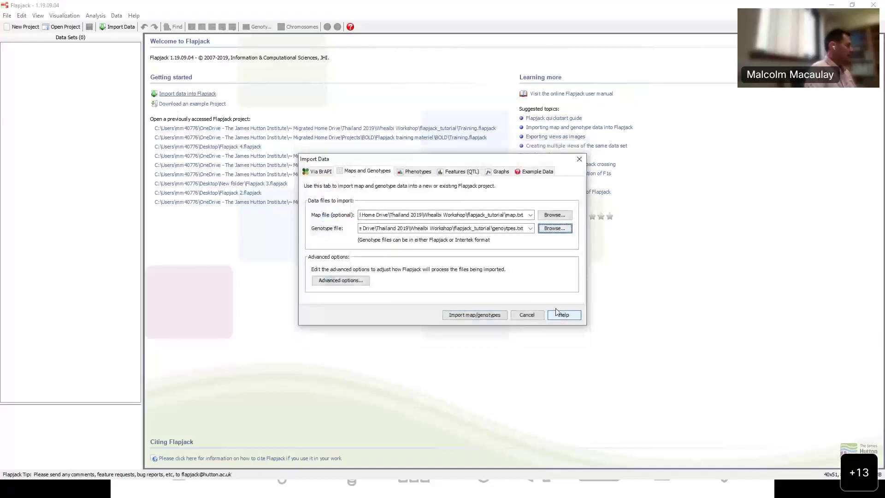
pyautogui.click(501, 309)
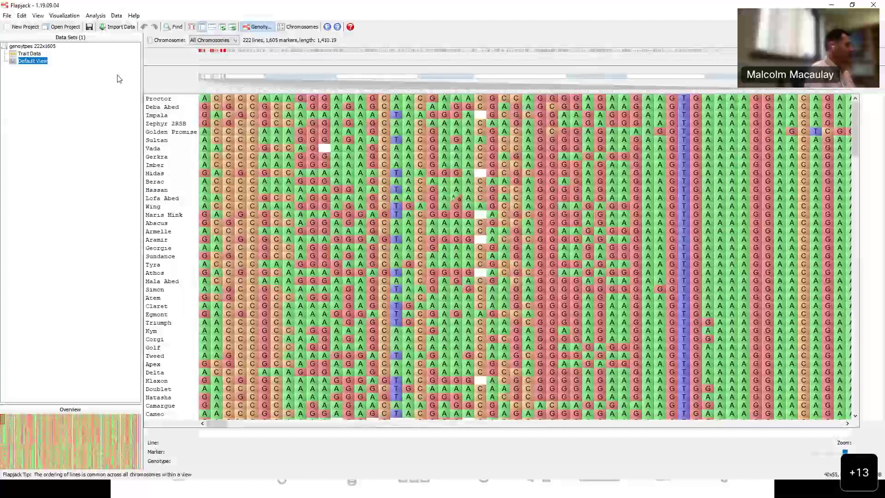
# Step: Import the phenotype data from phenotype.txt in the flapjack_tutorial folder and dismiss the import summary
pyautogui.click(118, 29)
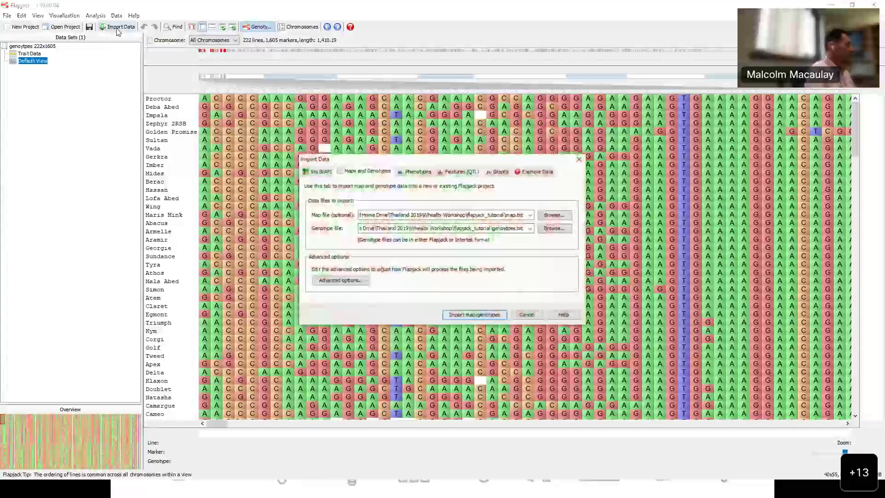
pyautogui.click(420, 173)
pyautogui.click(547, 219)
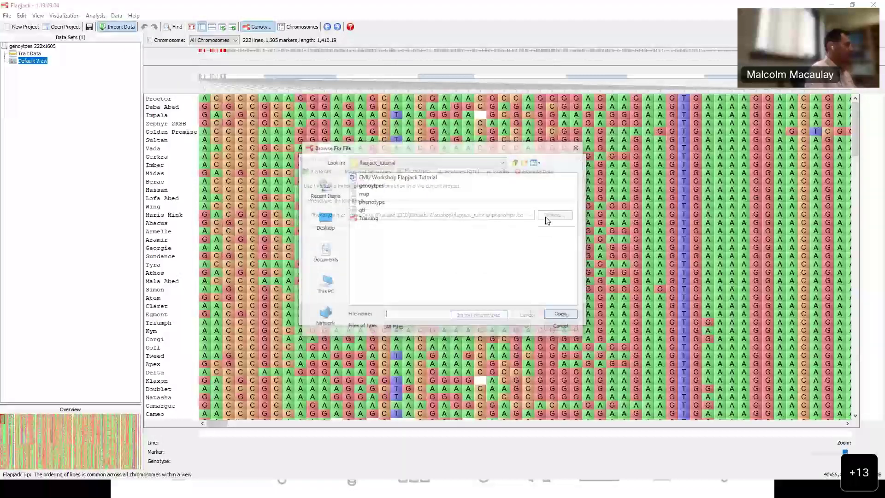
pyautogui.click(371, 201)
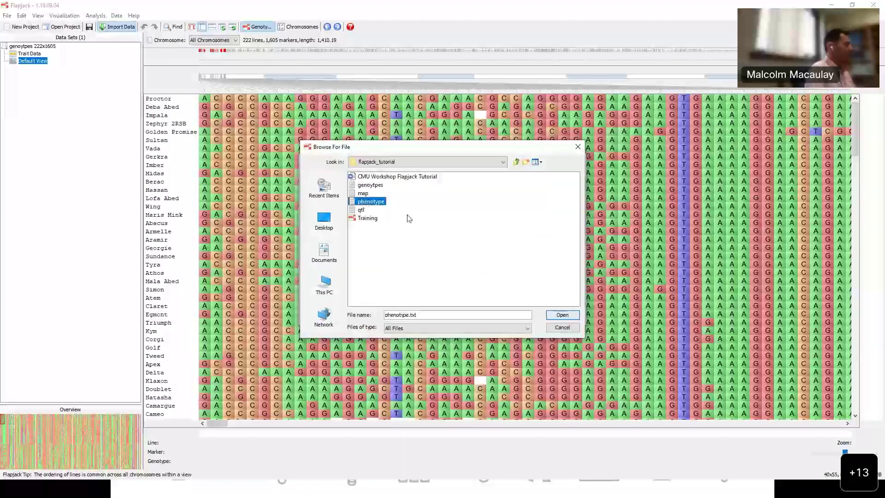
pyautogui.click(560, 315)
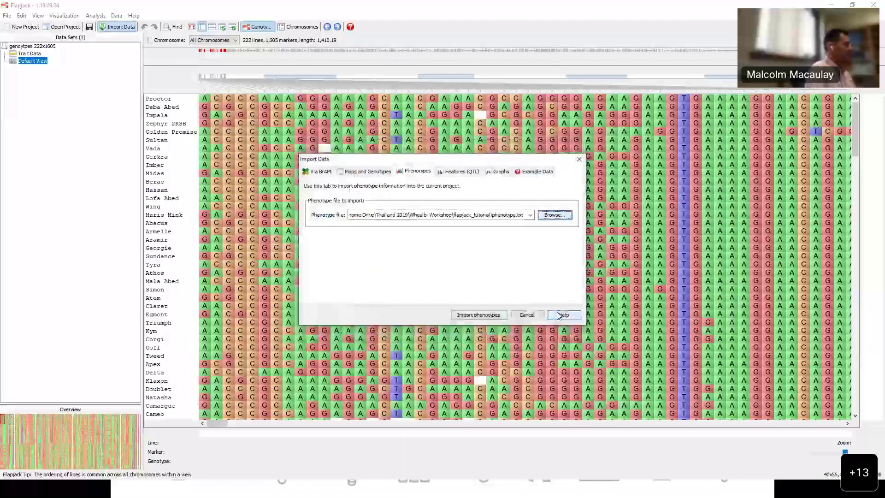
pyautogui.click(483, 315)
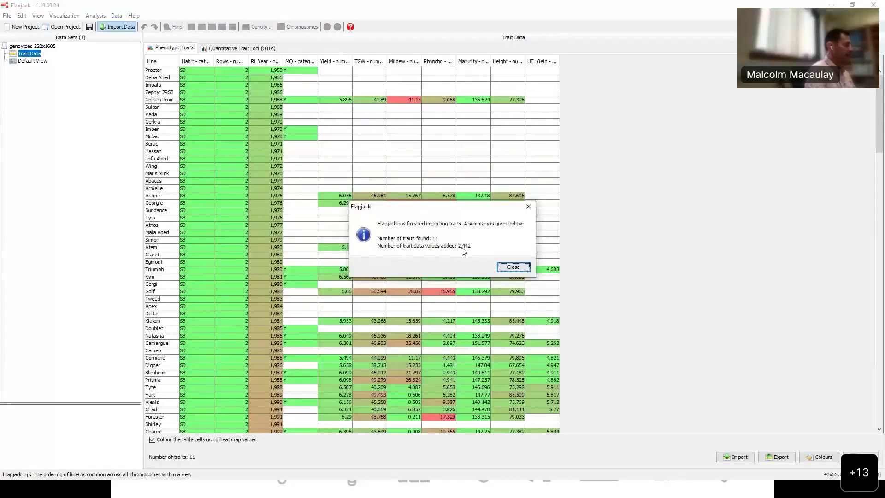
pyautogui.click(511, 267)
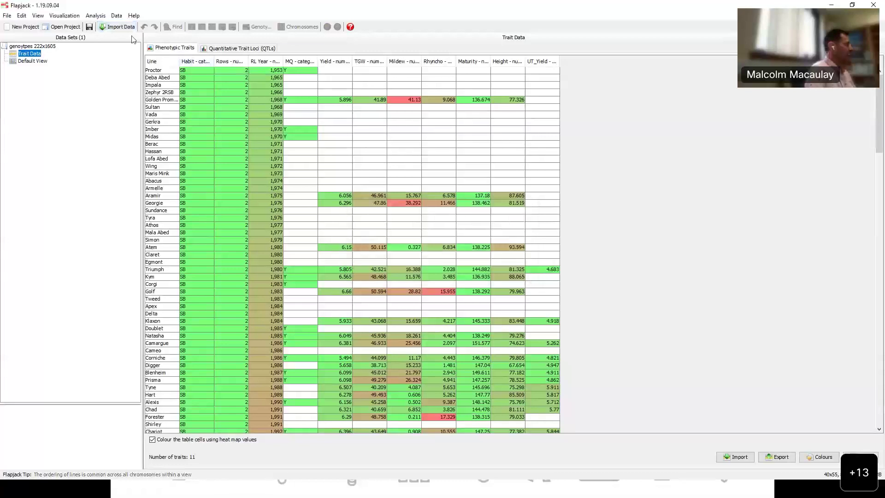
# Step: Import the QTL features from the qtl file in the flapjack_tutorial folder and dismiss the import summary
pyautogui.click(117, 27)
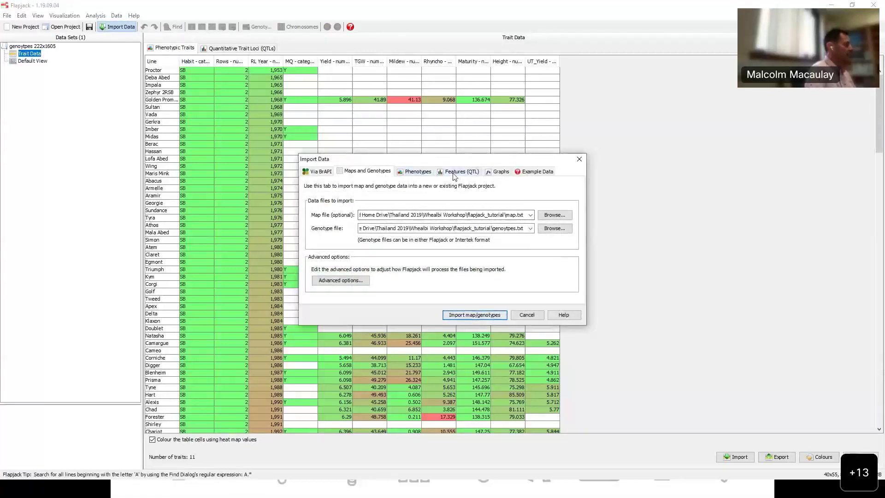
pyautogui.click(455, 172)
pyautogui.click(544, 215)
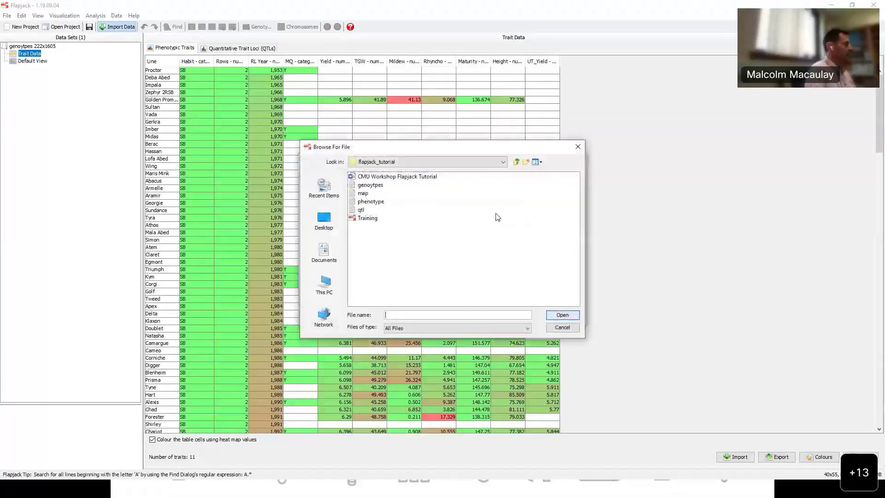
pyautogui.click(361, 210)
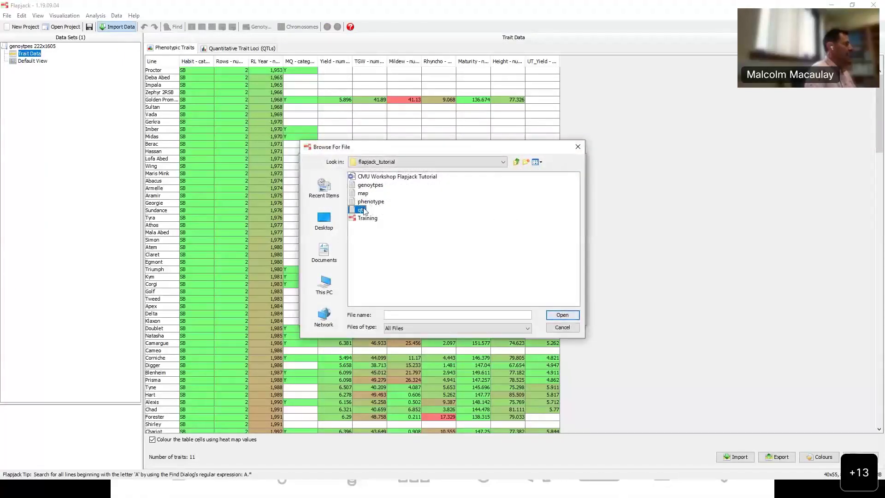
pyautogui.click(552, 312)
pyautogui.click(494, 314)
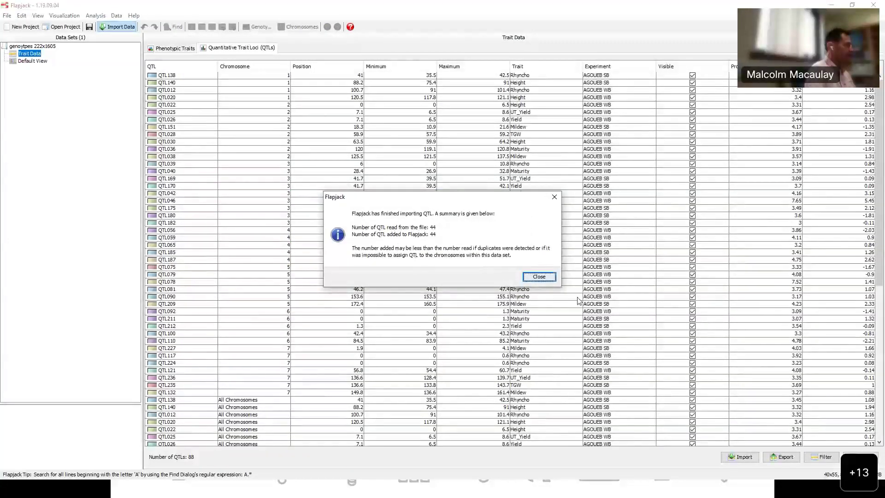
pyautogui.click(549, 276)
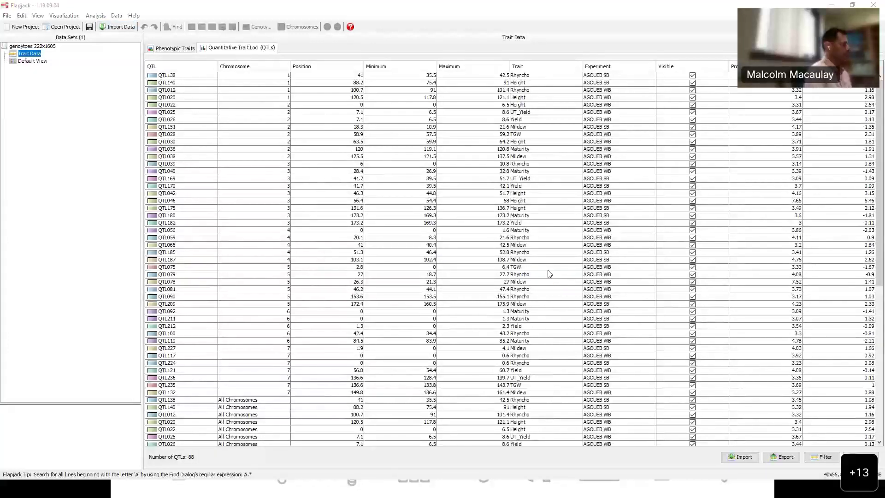
pyautogui.hotkey('alt', 'Tab')
pyautogui.press('Right')
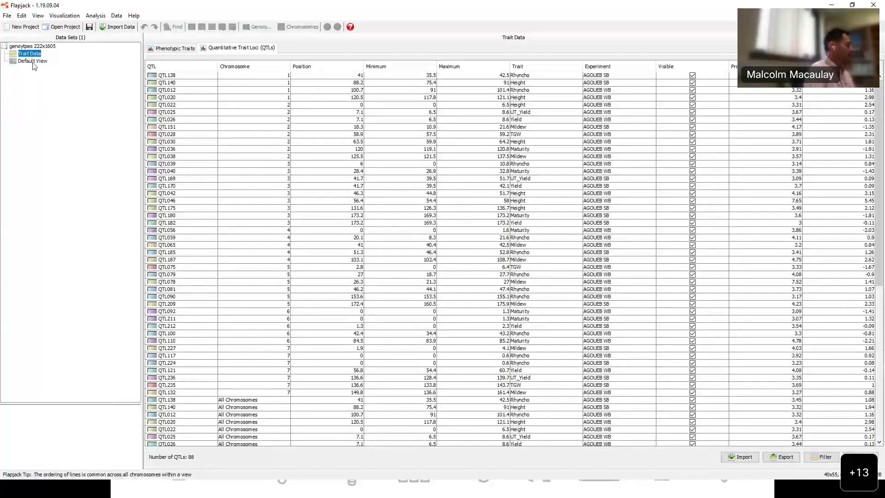
# Step: Show the data set's Default View and restrict the displayed genotypes to chromosome 1H
pyautogui.click(32, 61)
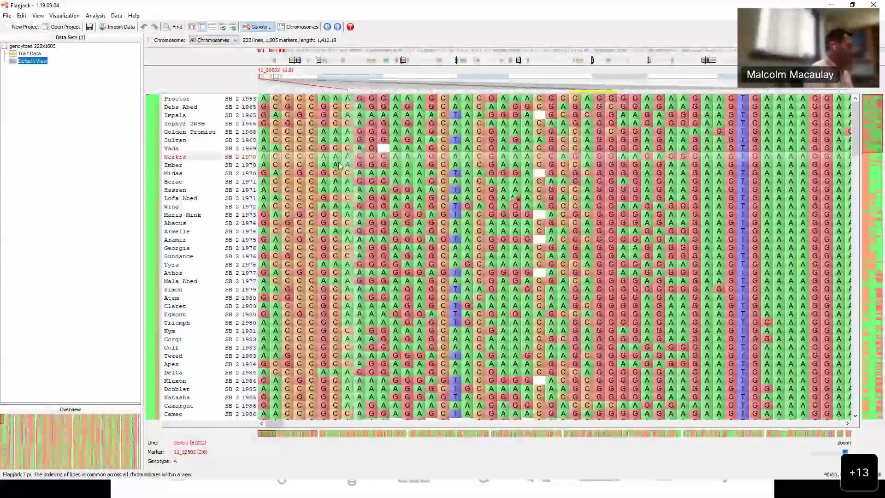
pyautogui.moveTo(221, 115); pyautogui.dragTo(238, 180)
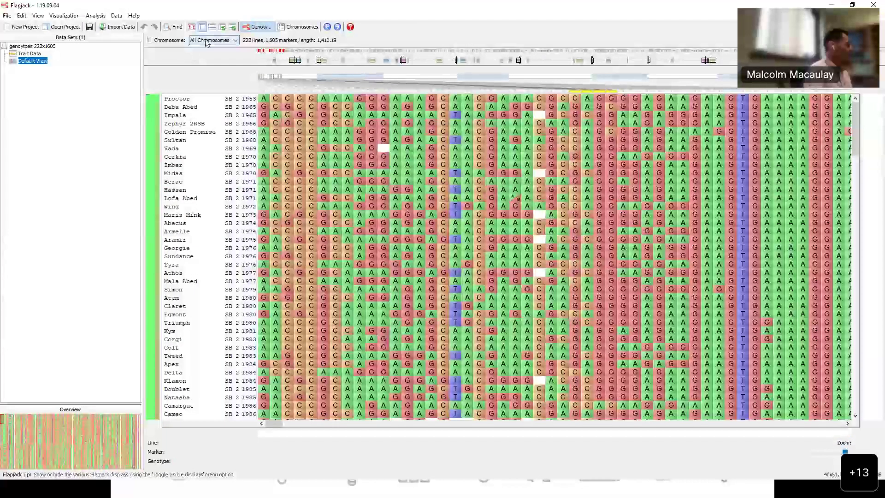
pyautogui.click(231, 40)
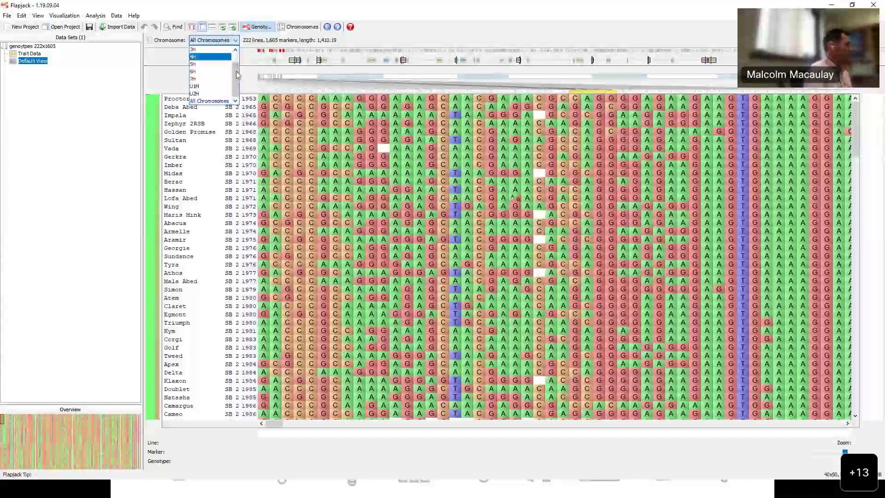
pyautogui.moveTo(237, 72)
pyautogui.mouseDown()
pyautogui.moveTo(236, 62)
pyautogui.moveTo(235, 79)
pyautogui.moveTo(236, 60)
pyautogui.mouseUp()
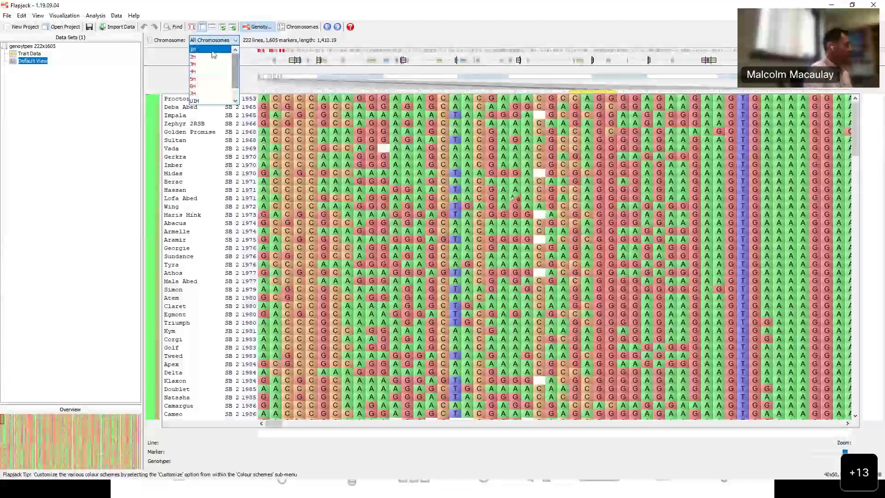
pyautogui.click(211, 49)
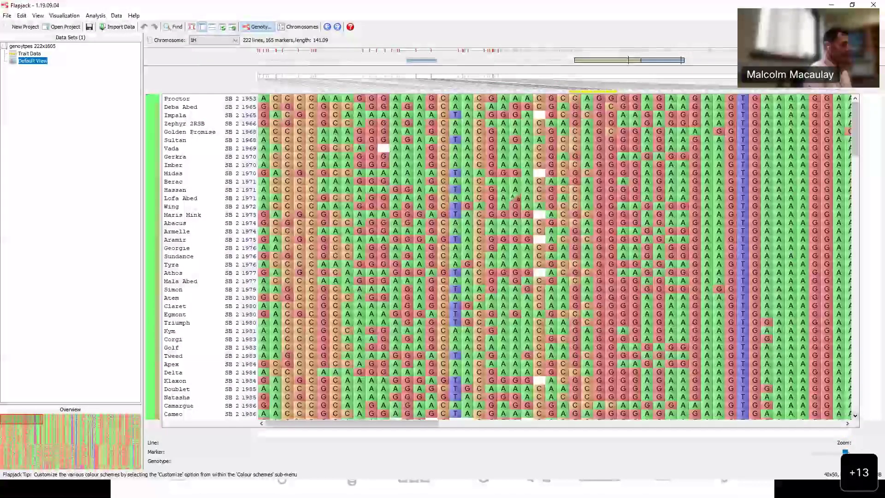
# Step: Examine the chromosome 1H genotypes, first as a whole and then in detail across different markers and the SB and WB lines
pyautogui.moveTo(845, 451); pyautogui.dragTo(818, 456)
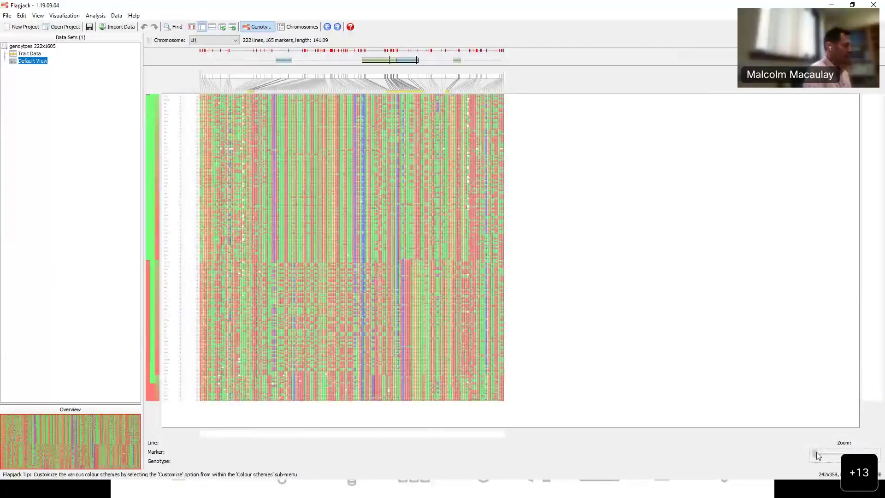
pyautogui.moveTo(823, 455); pyautogui.dragTo(845, 452)
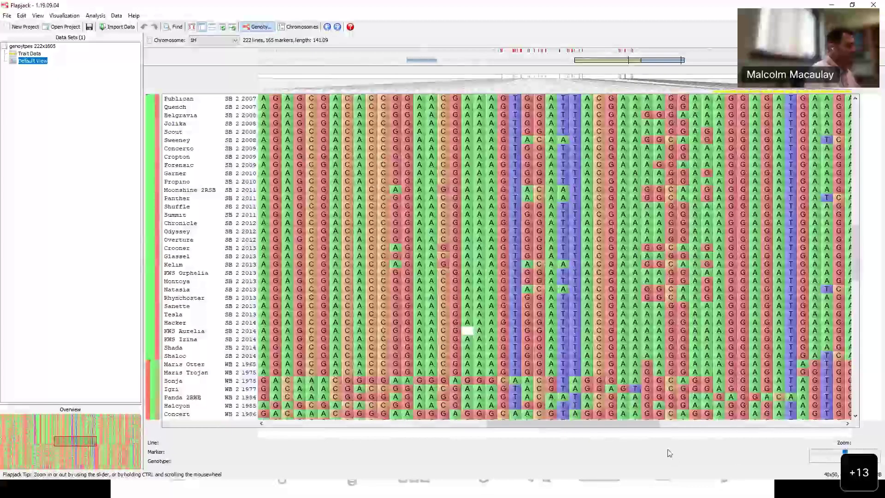
pyautogui.hscroll(5, 649, 425)
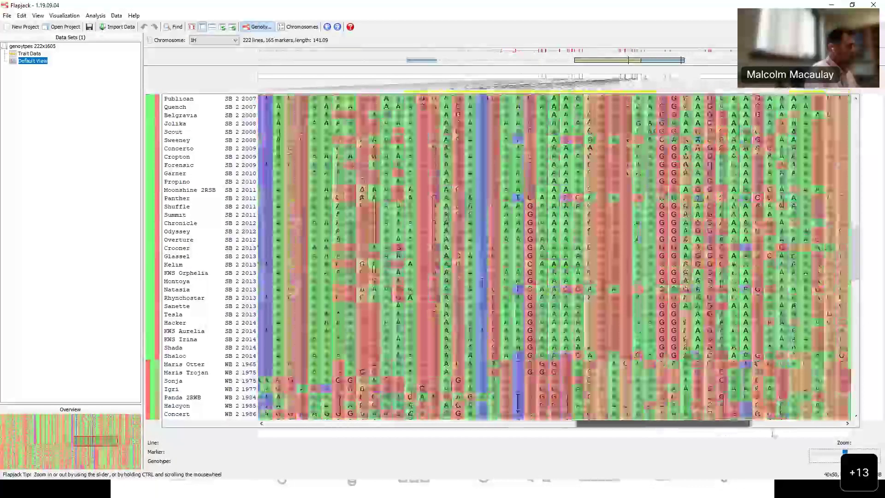
pyautogui.hscroll(15, 629, 431)
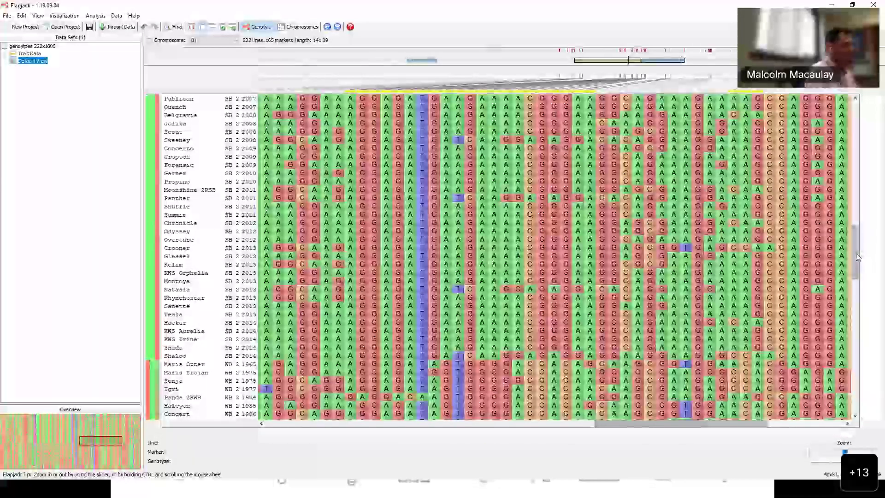
pyautogui.moveTo(856, 266); pyautogui.dragTo(856, 284)
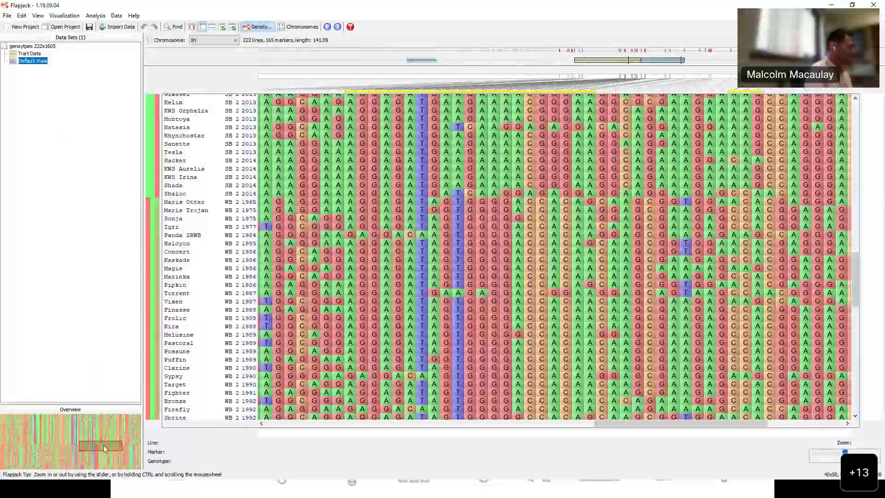
pyautogui.moveTo(99, 447); pyautogui.dragTo(57, 443)
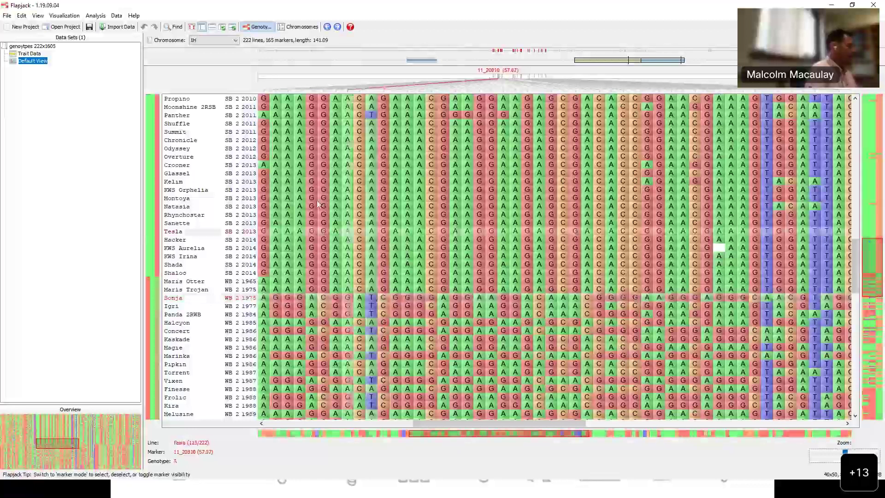
# Step: View chromosome 1H's marker density graph in the Chromosomes view and return to the Genotypes view
pyautogui.click(37, 16)
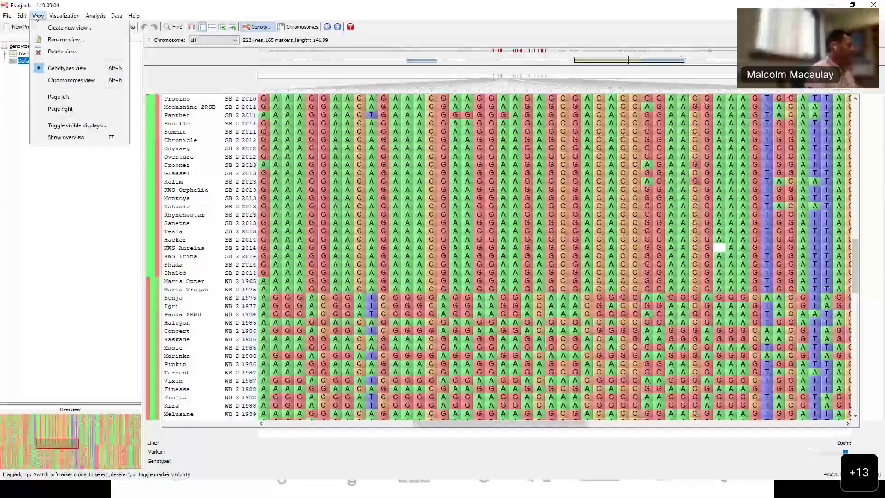
pyautogui.click(56, 80)
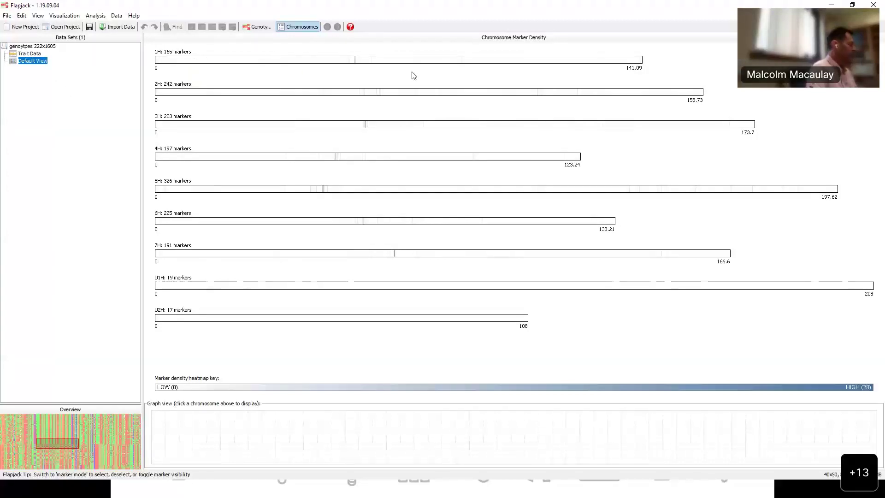
pyautogui.click(388, 60)
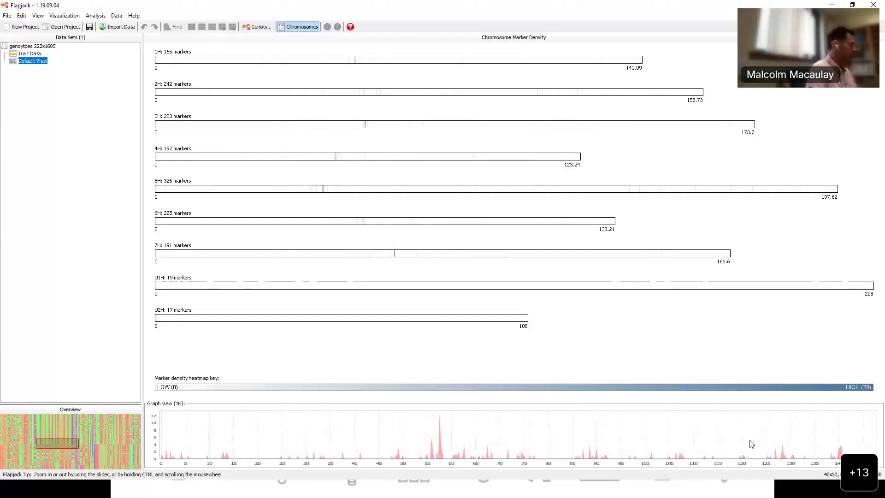
pyautogui.click(64, 16)
pyautogui.moveTo(39, 16)
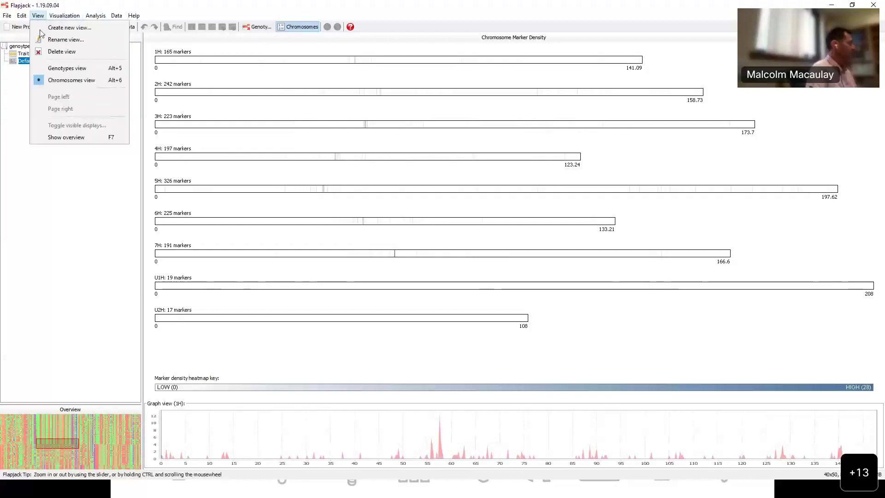
pyautogui.click(50, 69)
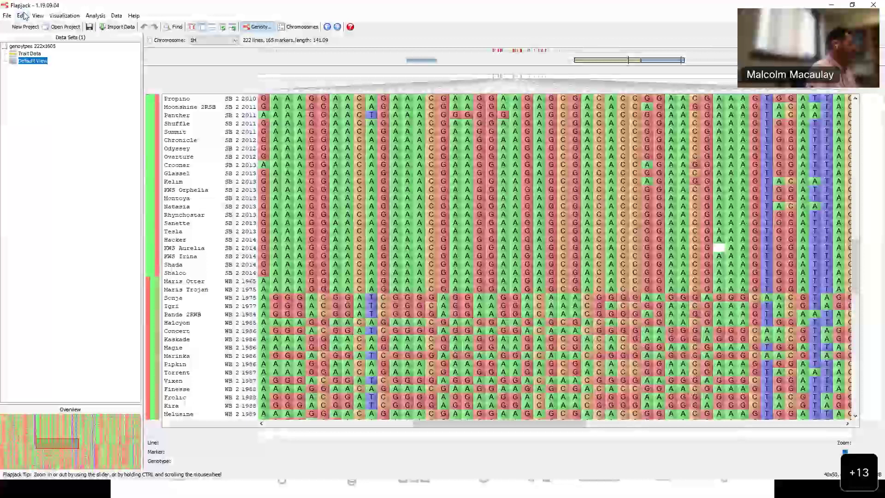
# Step: Try marker mode on the chromosome 1H genotypes and switch the editing mode to line mode
pyautogui.click(22, 15)
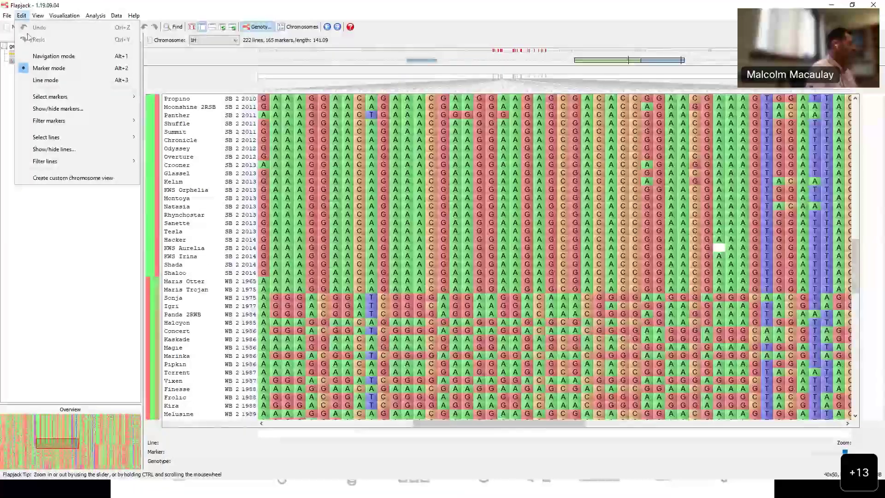
pyautogui.click(40, 74)
pyautogui.click(22, 16)
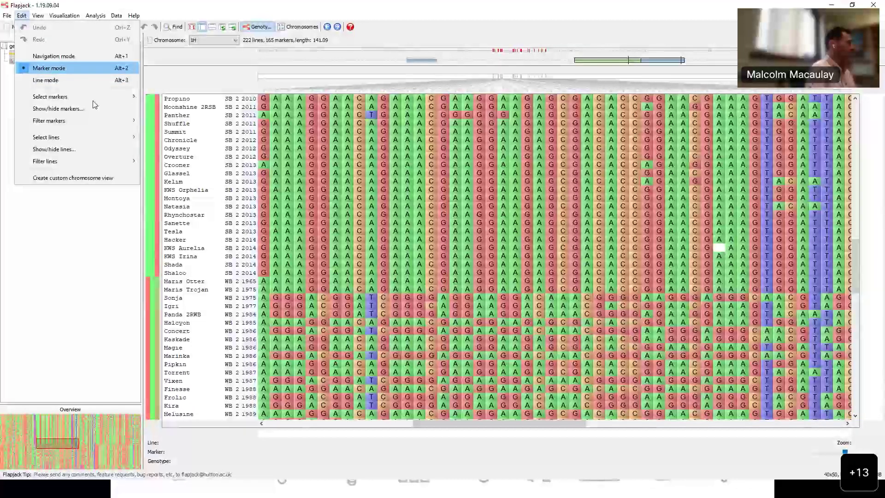
pyautogui.click(417, 176)
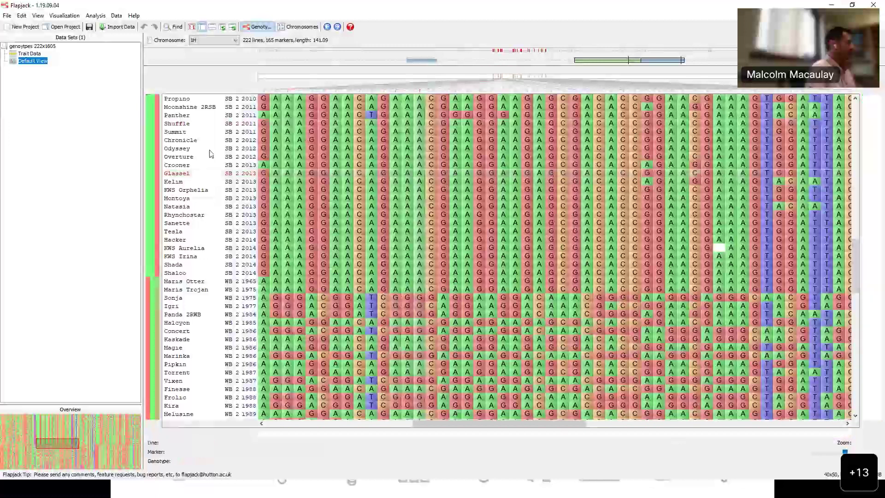
pyautogui.moveTo(532, 174)
pyautogui.mouseDown()
pyautogui.moveTo(429, 184)
pyautogui.moveTo(525, 183)
pyautogui.mouseUp()
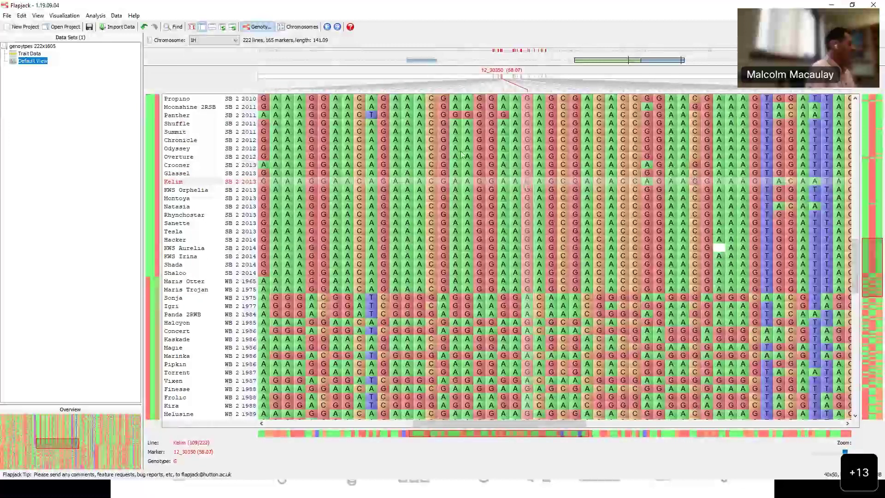
pyautogui.click(23, 15)
pyautogui.click(46, 80)
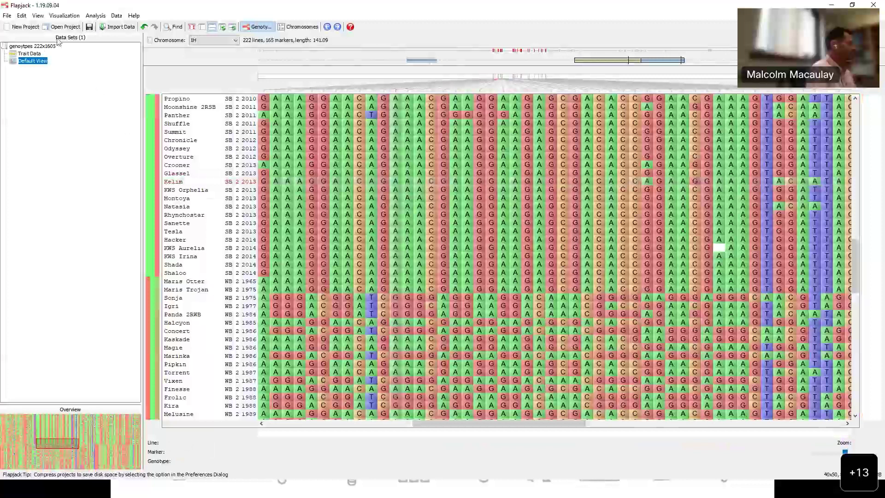
# Step: Review the phenotypic traits table with heat map colouring off and on again, and the QTL table in the trait data
pyautogui.click(31, 54)
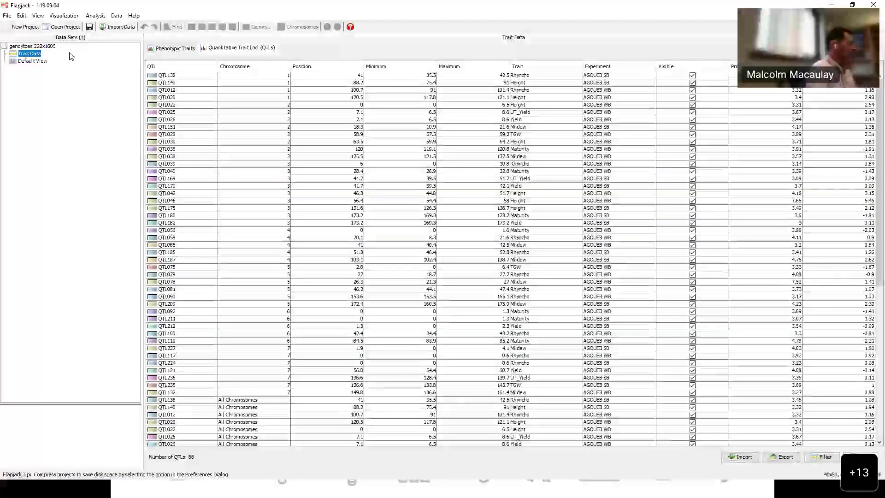
pyautogui.click(167, 49)
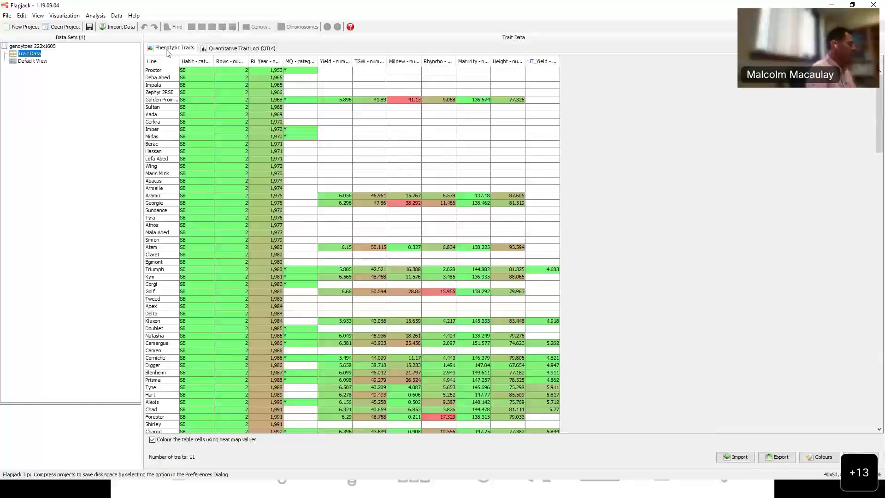
pyautogui.click(153, 440)
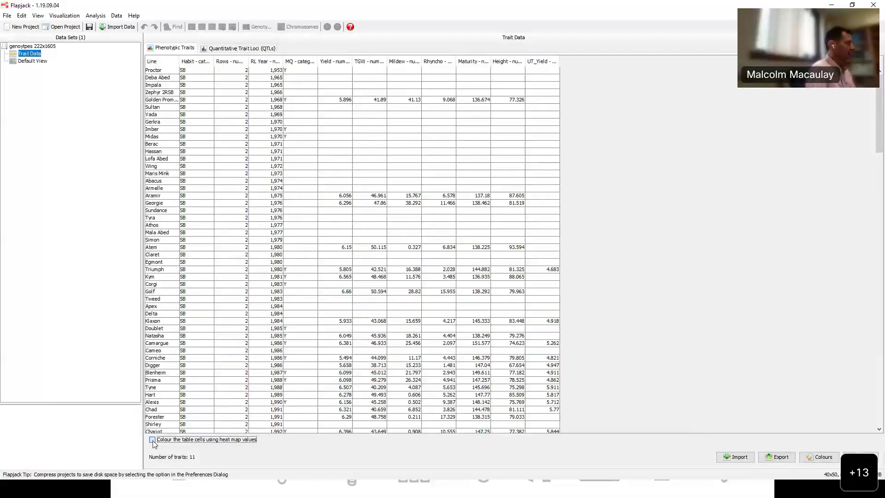
pyautogui.click(152, 441)
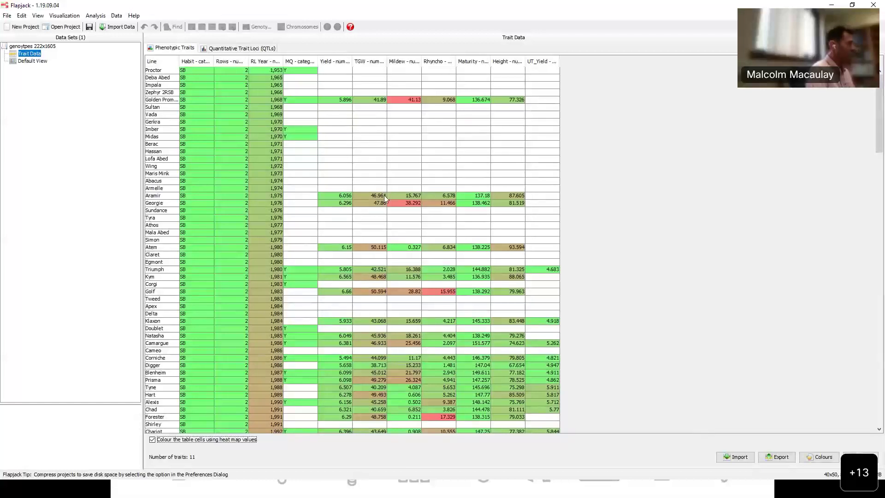
pyautogui.click(252, 49)
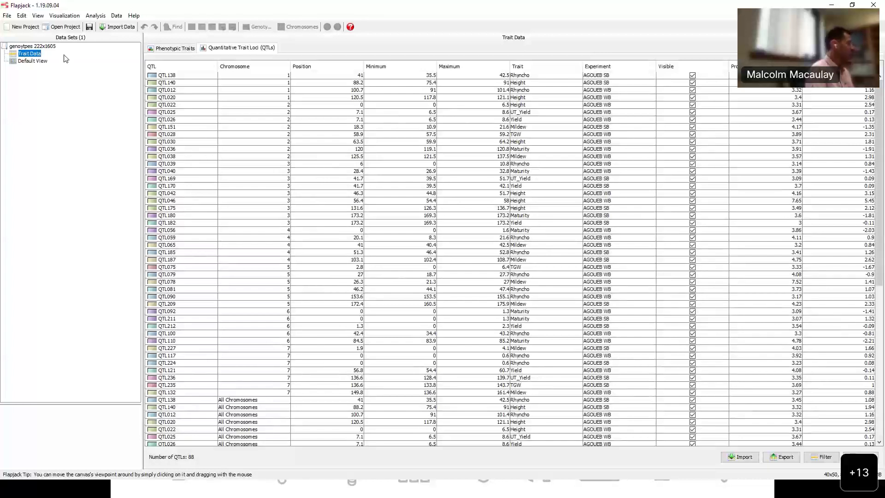
# Step: Return to the Default View and inspect the QTL138 feature and its linked markers on chromosome 1H
pyautogui.click(21, 15)
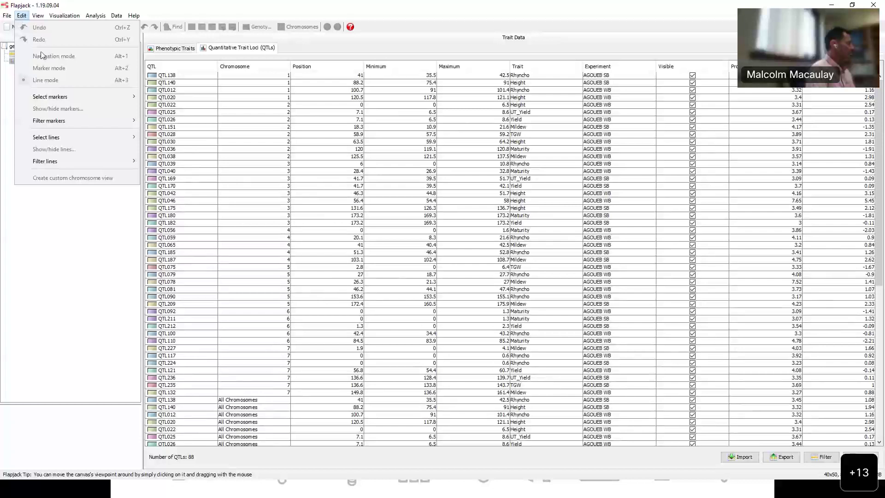
pyautogui.click(26, 17)
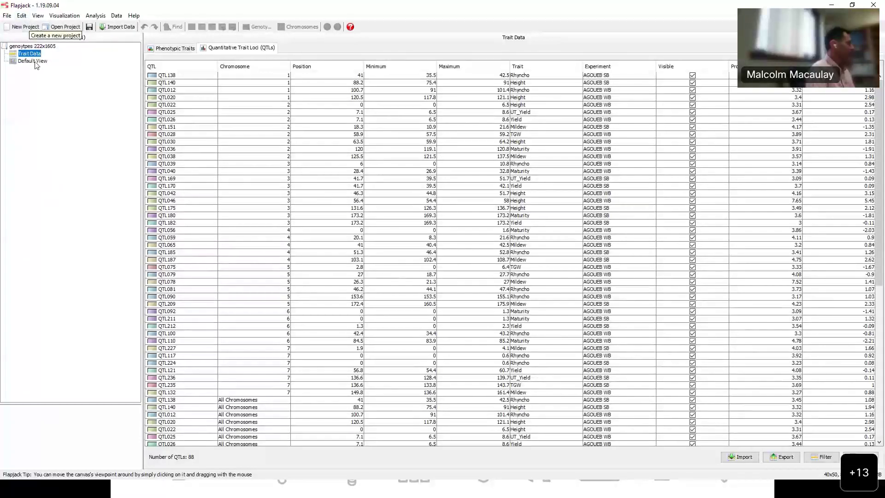
pyautogui.click(35, 62)
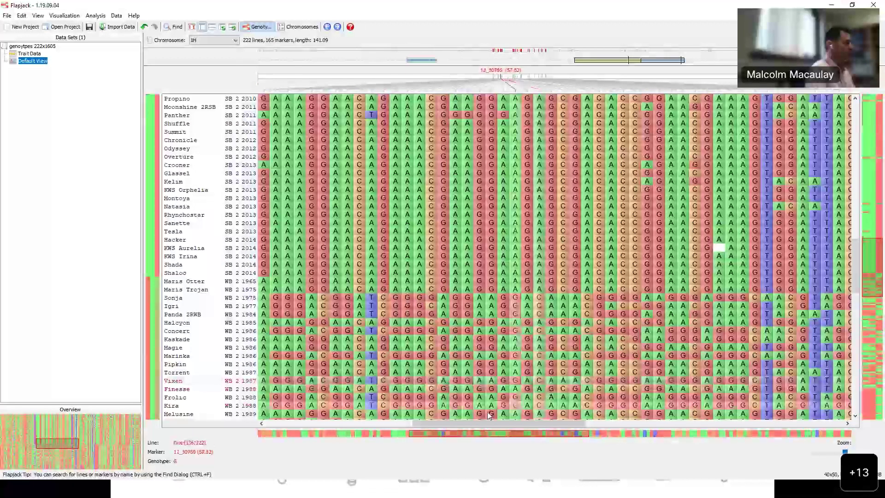
pyautogui.moveTo(466, 424); pyautogui.dragTo(375, 431)
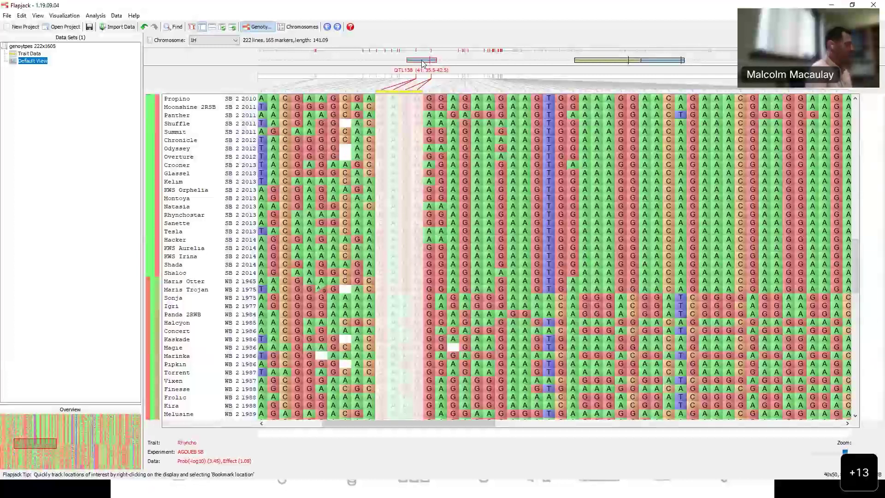
pyautogui.hotkey('alt', 'Tab')
pyautogui.press('Right')
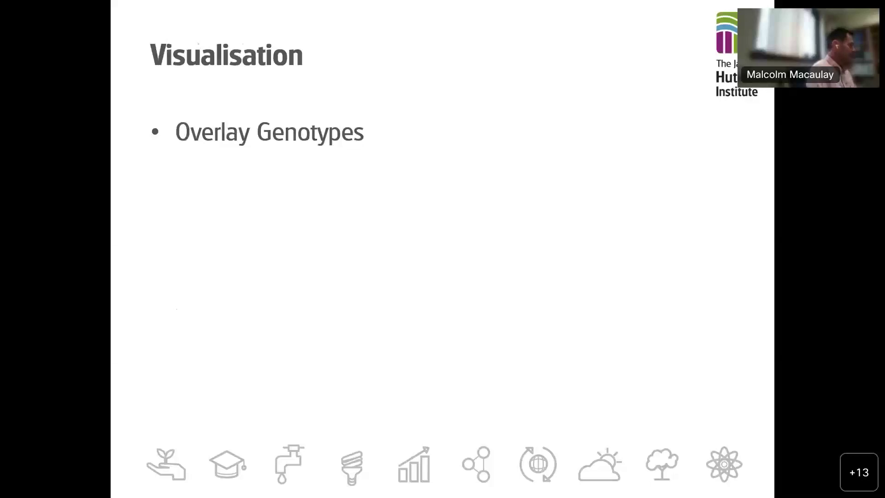
pyautogui.press('Right')
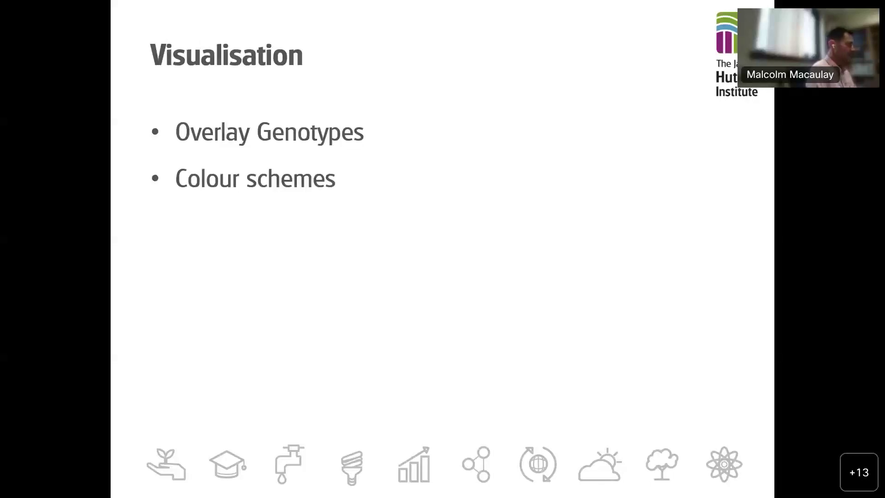
pyautogui.press('Right')
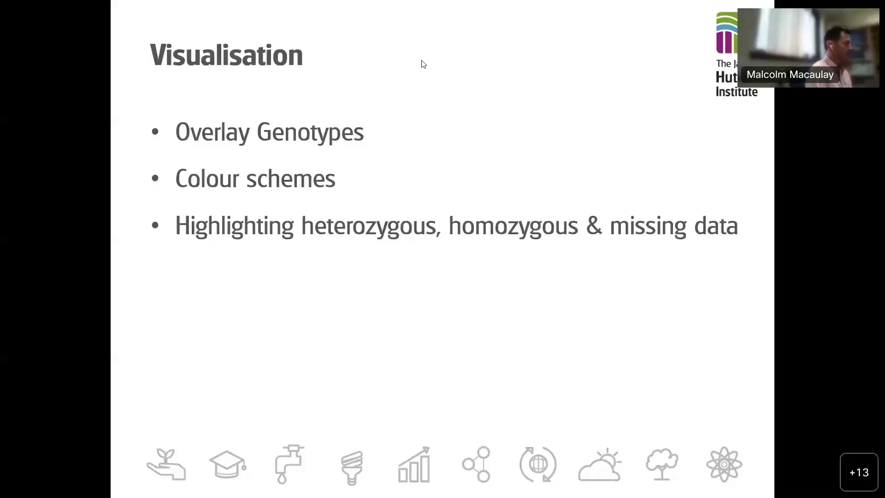
pyautogui.hotkey('alt', 'Tab')
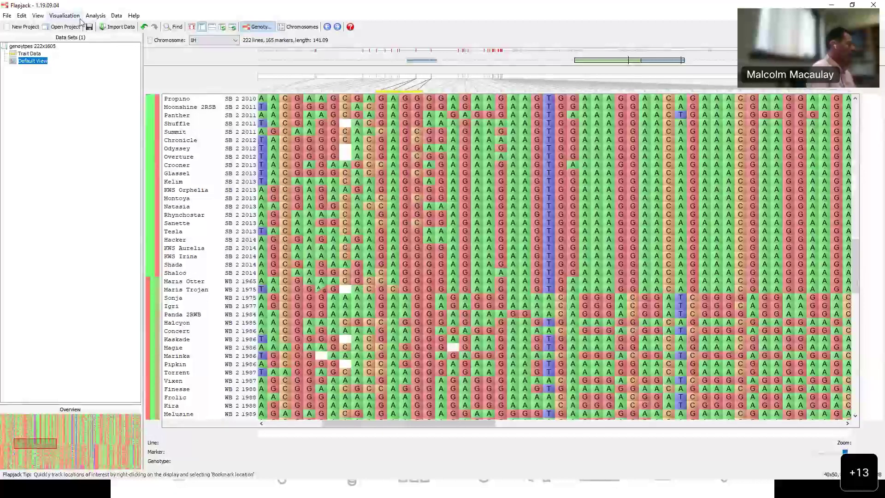
# Step: Hide the genotype letters overlaid on the chromosome 1H cells and show them again
pyautogui.click(65, 16)
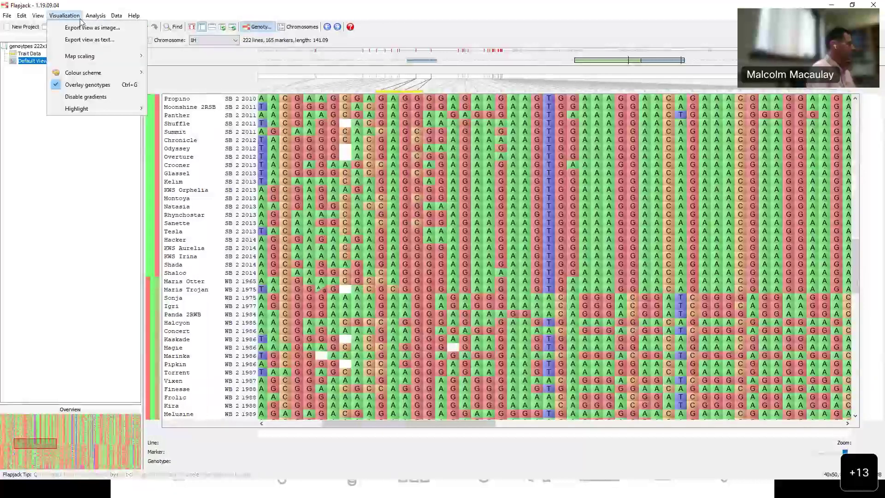
pyautogui.click(91, 88)
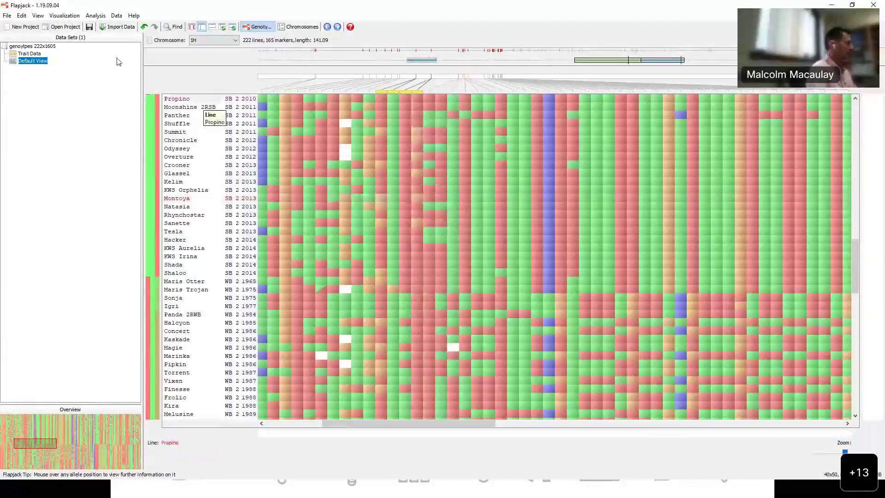
pyautogui.click(64, 15)
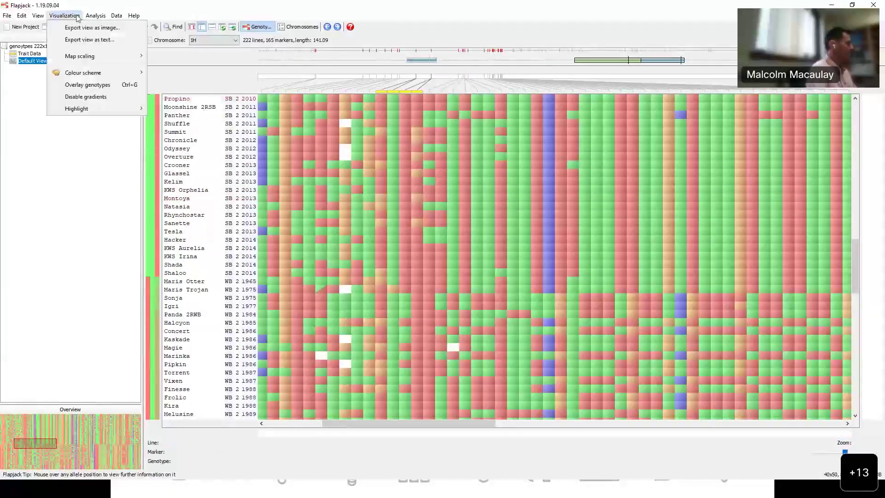
pyautogui.click(82, 85)
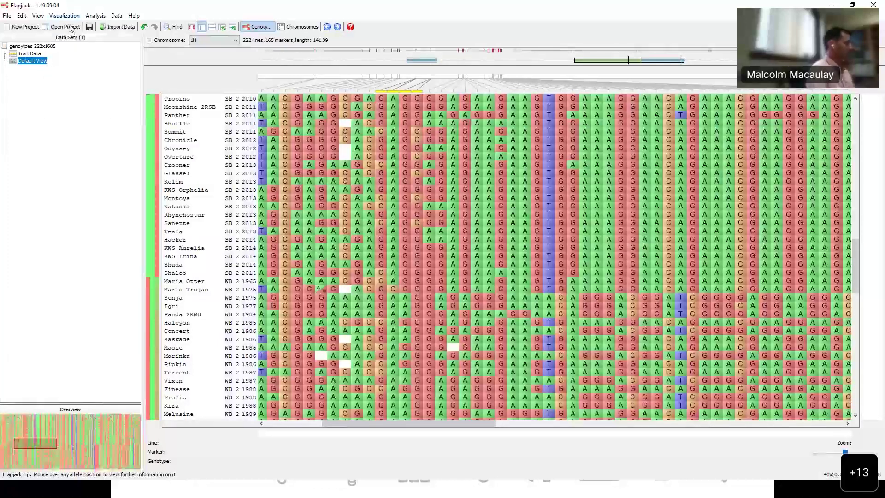
# Step: Apply the Similarity to line (genotype match) colour scheme with Proctor as the comparison line and view the whole of chromosome 1H
pyautogui.click(72, 17)
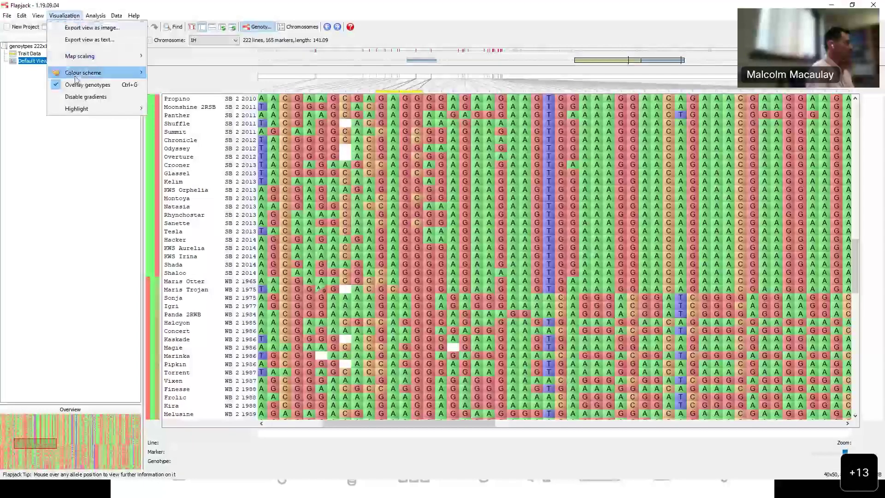
pyautogui.moveTo(77, 78)
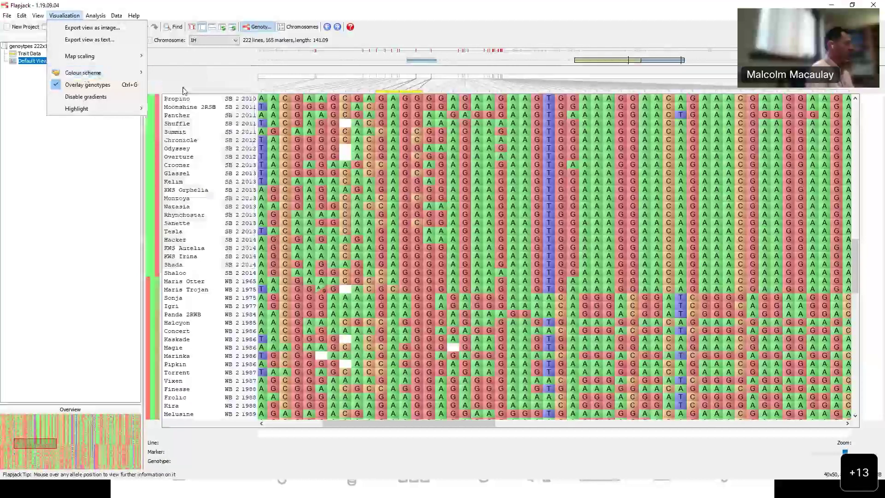
pyautogui.moveTo(134, 72)
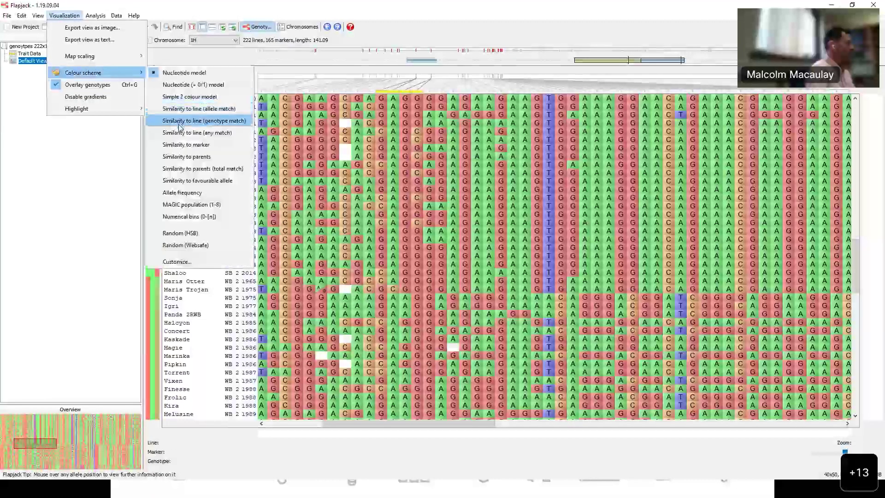
pyautogui.click(180, 122)
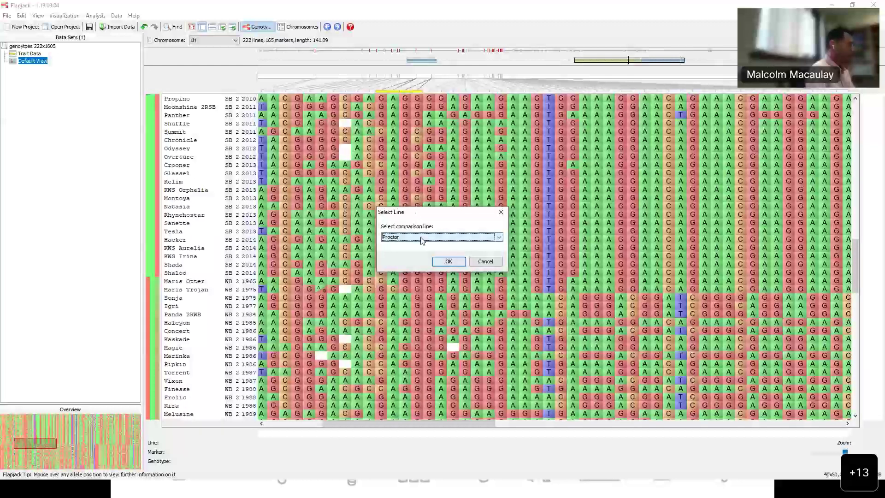
pyautogui.click(448, 263)
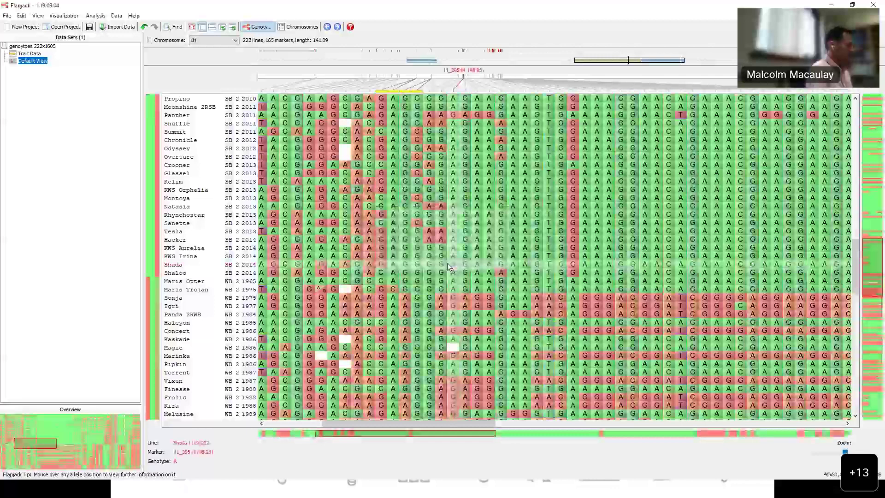
pyautogui.scroll(-2, 447, 262)
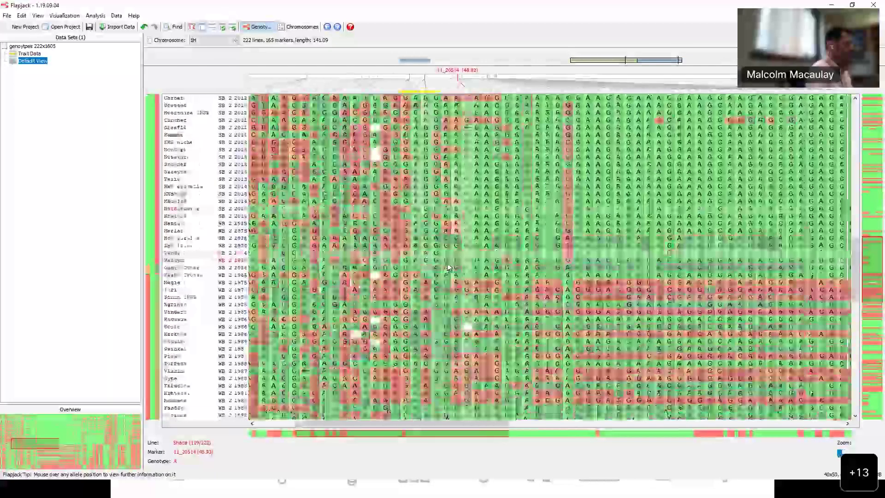
pyautogui.scroll(-2, 448, 266)
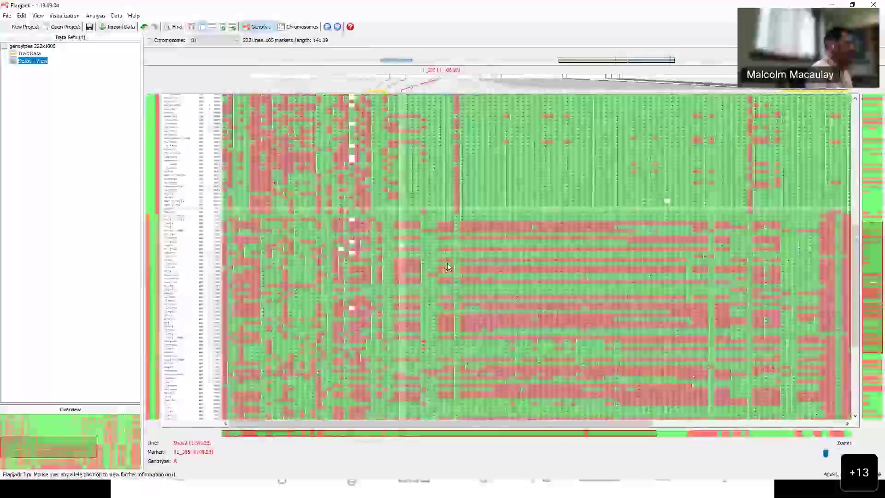
pyautogui.scroll(-3, 448, 266)
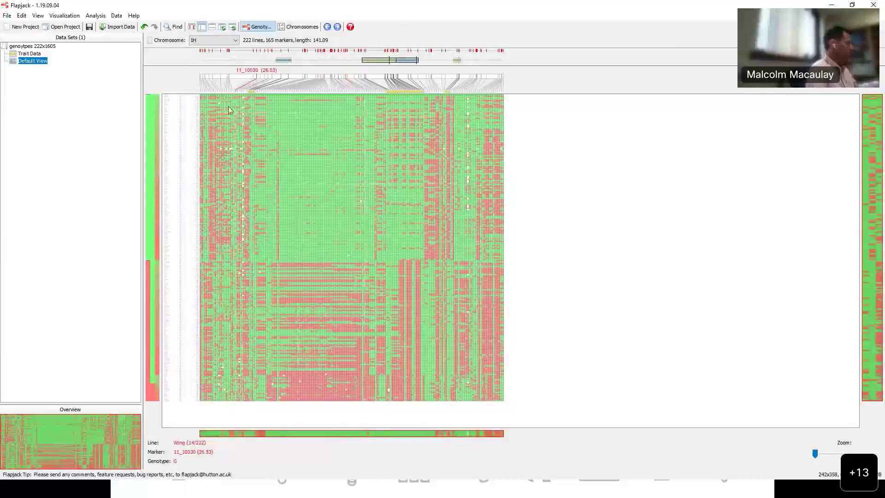
# Step: Apply the Allele frequency colour scheme to chromosome 1H with a low/high cut-off threshold of 17.0%
pyautogui.click(59, 16)
pyautogui.moveTo(74, 74)
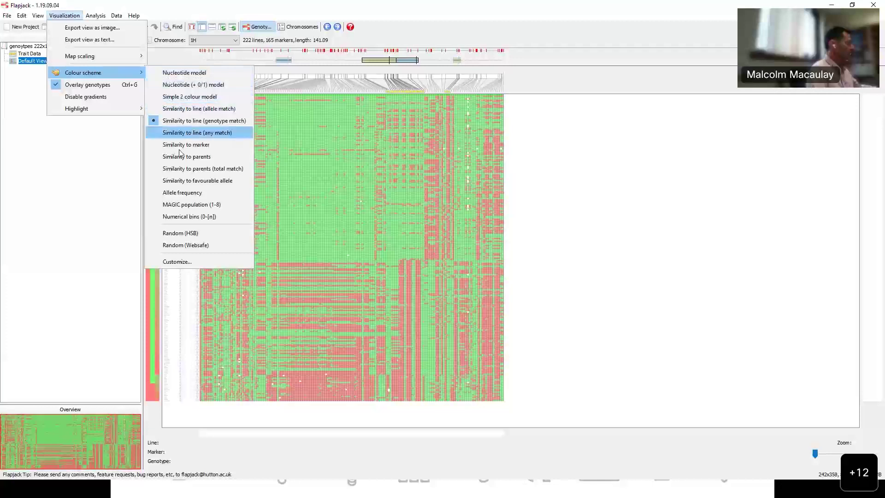
pyautogui.click(180, 195)
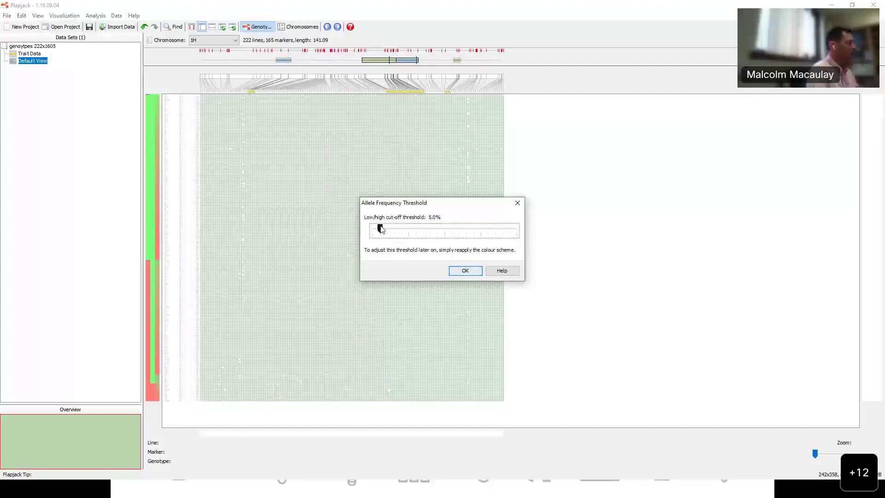
pyautogui.moveTo(381, 228)
pyautogui.mouseDown()
pyautogui.moveTo(522, 229)
pyautogui.moveTo(385, 232)
pyautogui.moveTo(399, 231)
pyautogui.mouseUp()
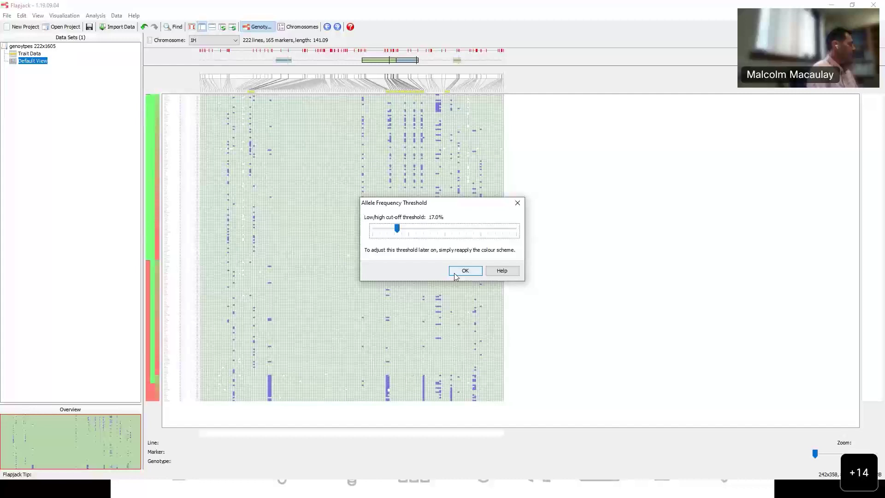
pyautogui.click(465, 271)
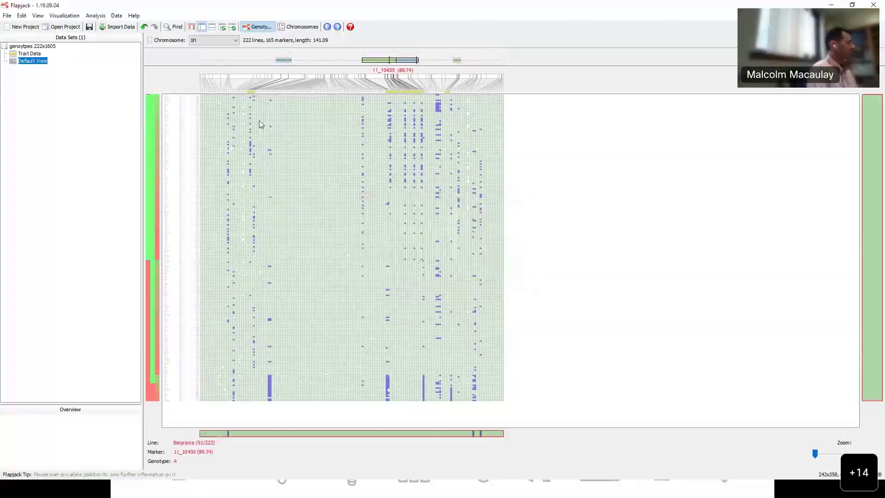
# Step: Apply the Nucleotide model colour scheme to the genotypes
pyautogui.click(21, 17)
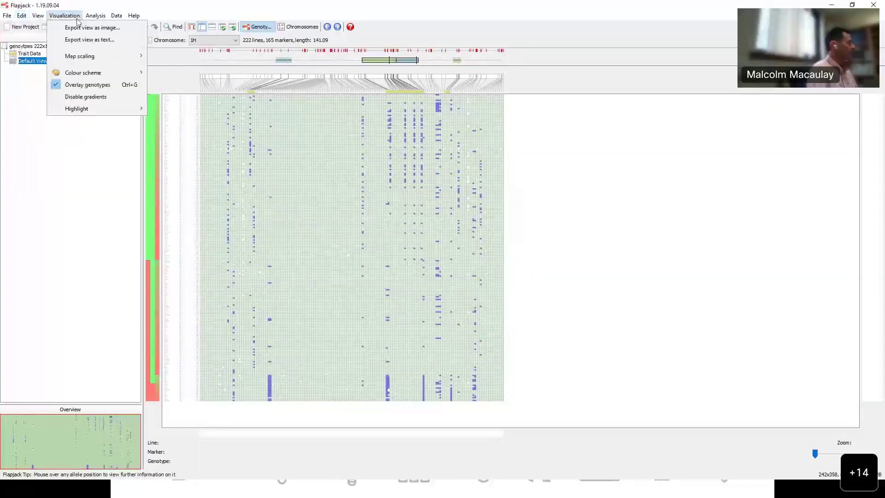
pyautogui.moveTo(83, 73)
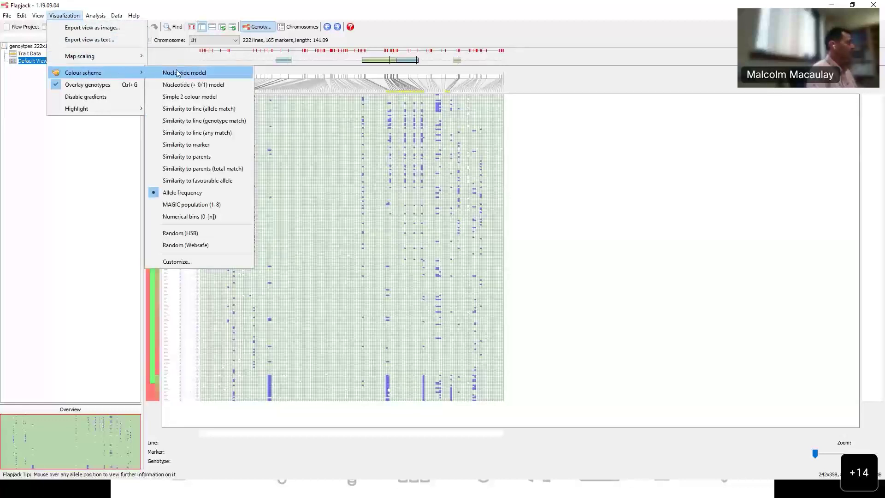
pyautogui.click(177, 72)
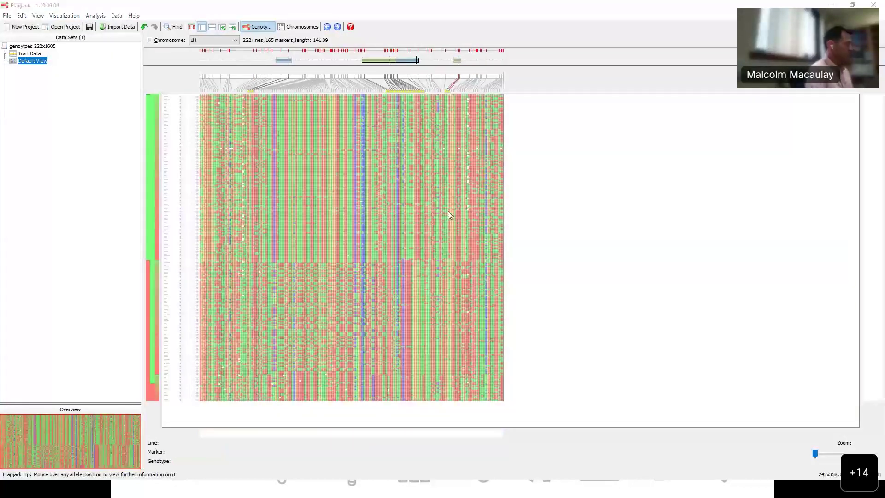
pyautogui.hotkey('alt', 'Tab')
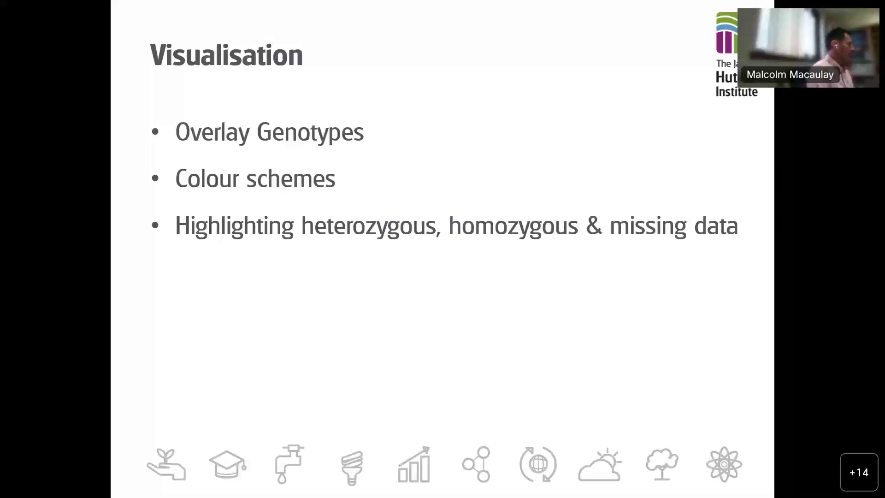
pyautogui.press('Right')
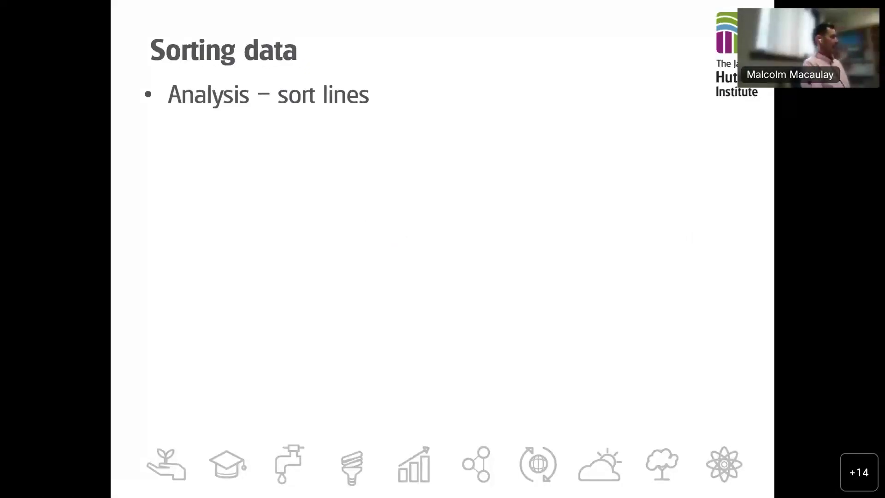
pyautogui.press('Right')
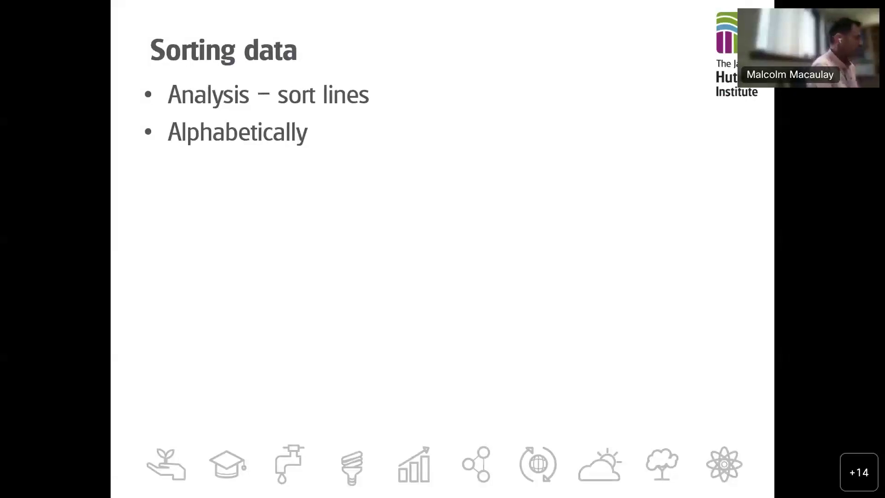
pyautogui.press('Right')
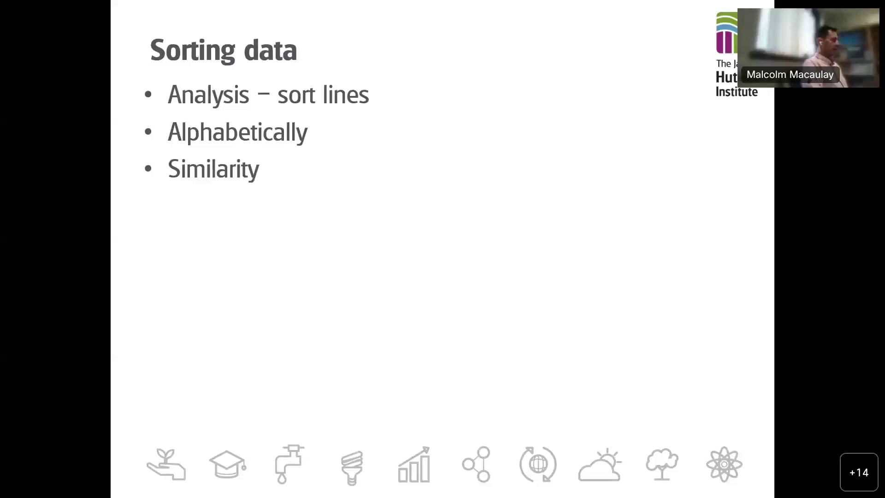
pyautogui.press('Right')
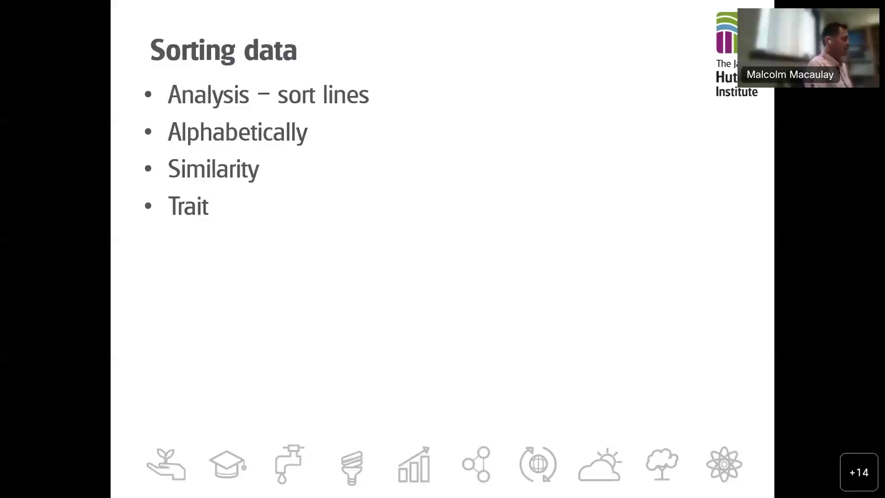
pyautogui.press('Right')
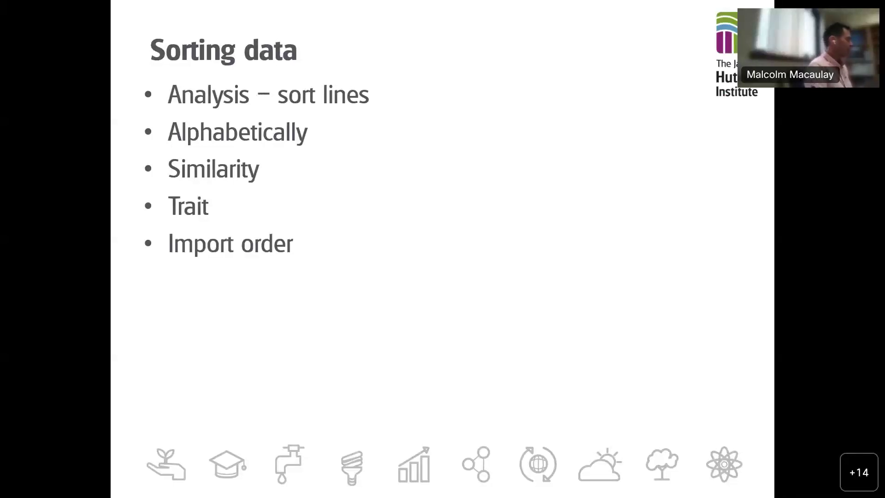
pyautogui.press('Right')
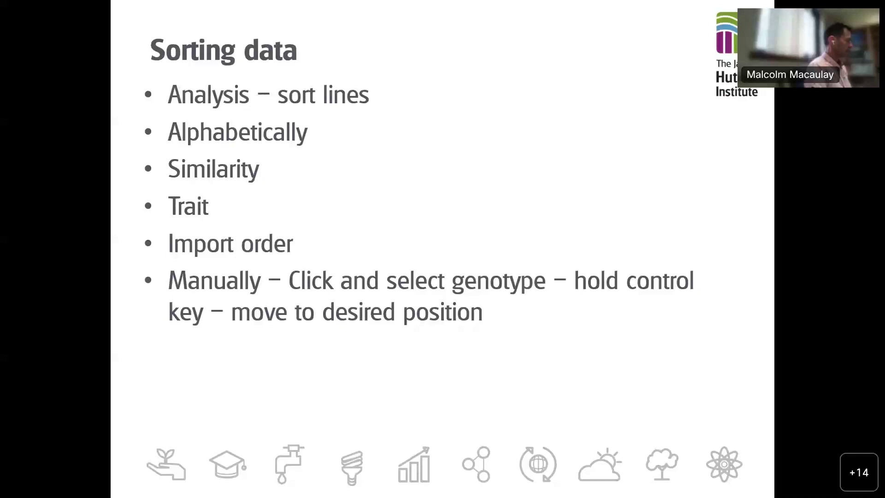
pyautogui.press('Right')
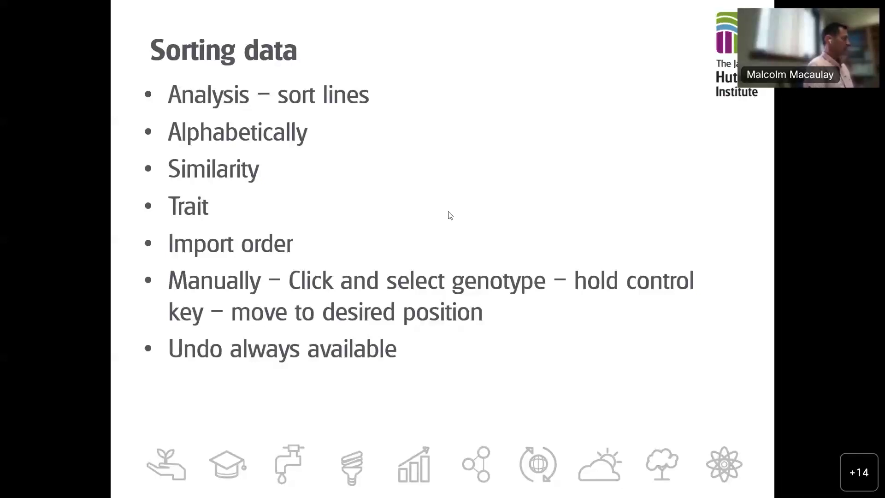
pyautogui.hotkey('alt', 'Tab')
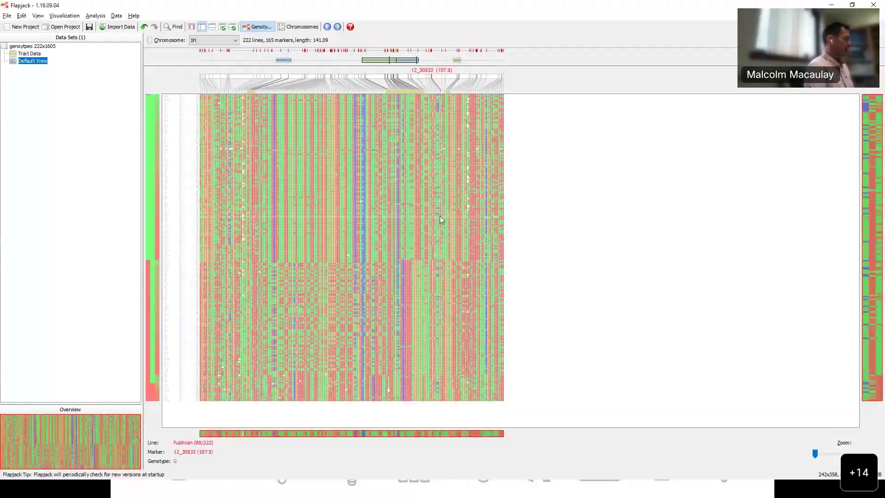
# Step: Sort the lines alphabetically (A-Z) and undo the sort
pyautogui.scroll(3, 440, 216)
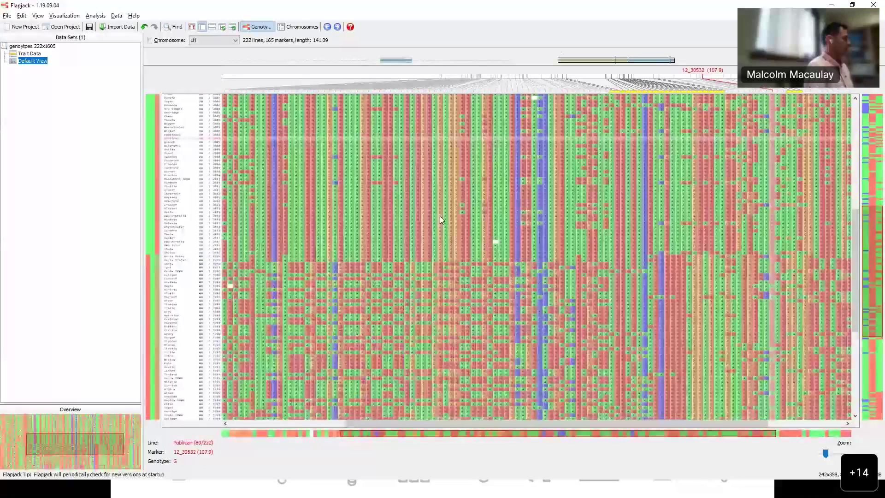
pyautogui.scroll(2, 440, 216)
pyautogui.scroll(2, 441, 216)
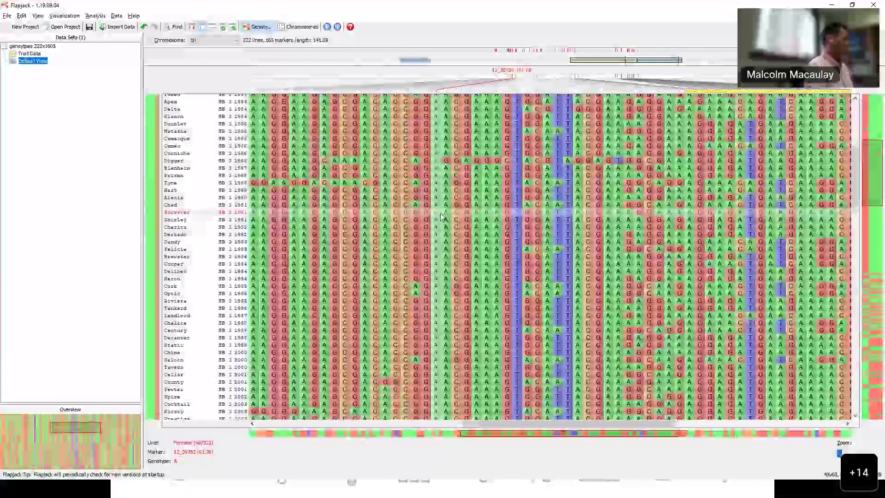
pyautogui.scroll(5, 440, 216)
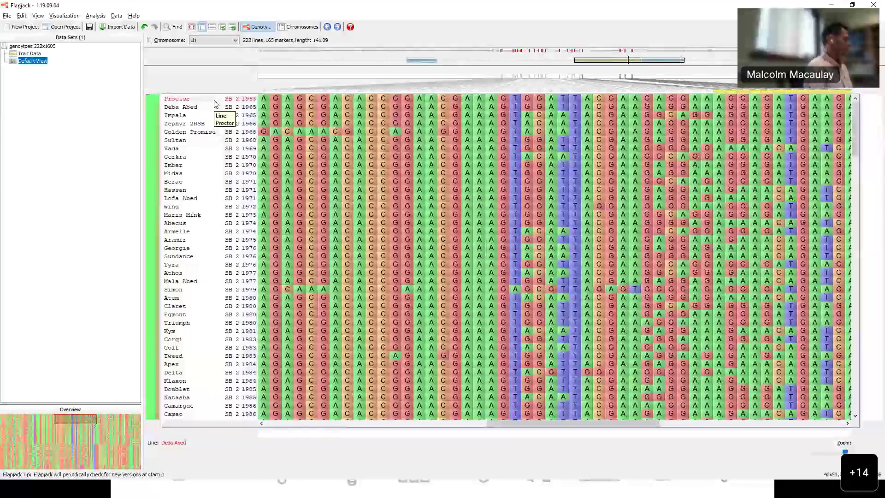
pyautogui.click(98, 18)
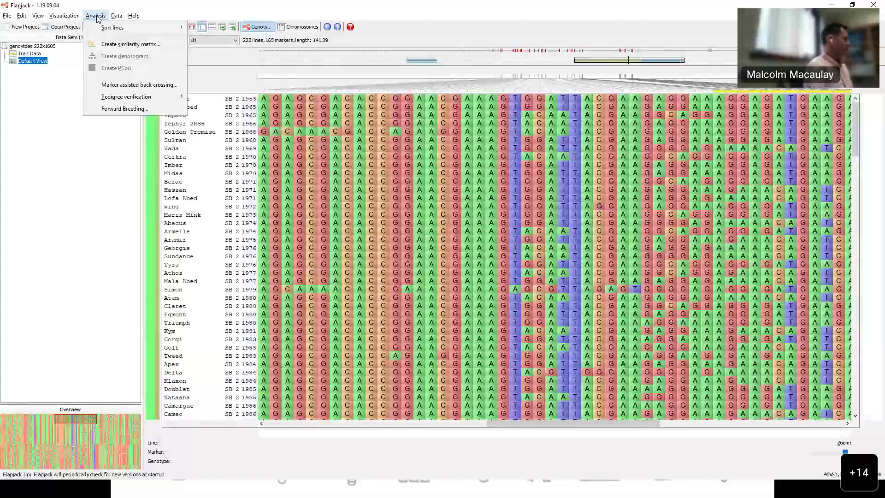
pyautogui.moveTo(102, 28)
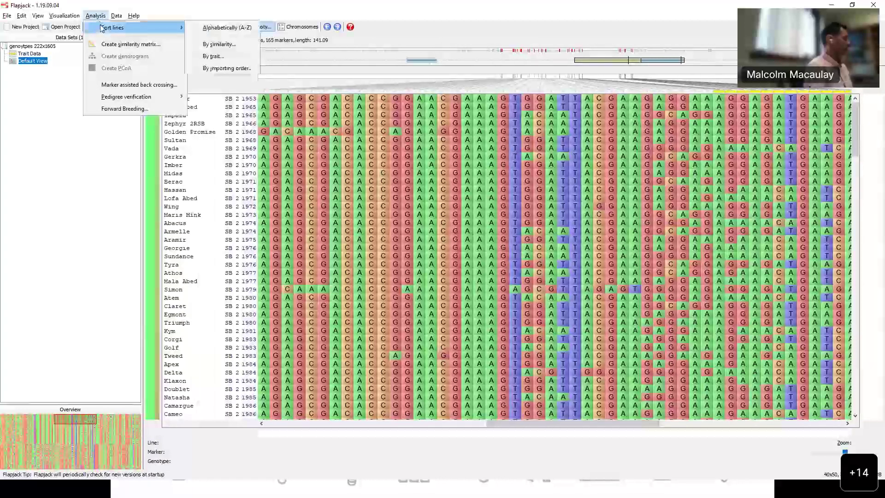
pyautogui.click(218, 30)
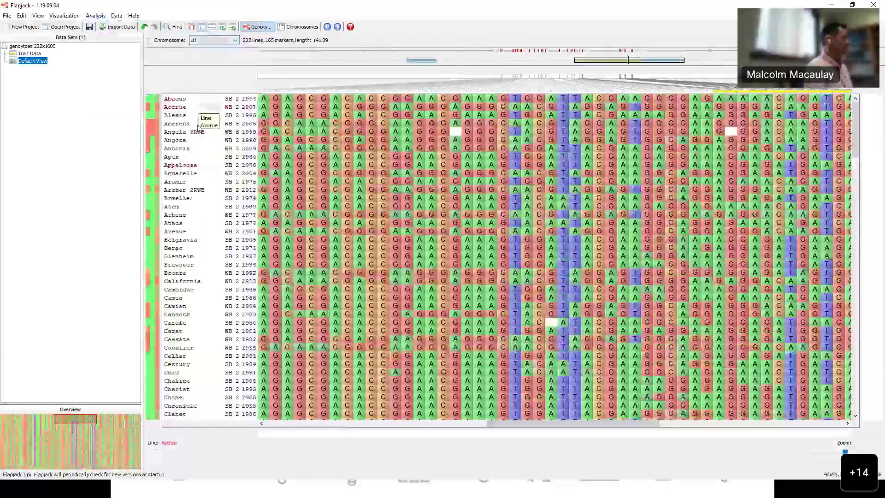
pyautogui.click(144, 28)
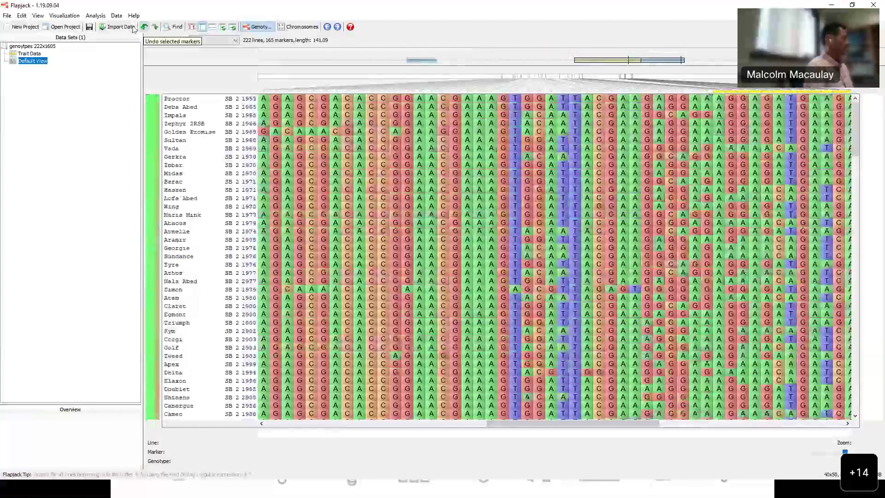
# Step: Sort the lines by similarity to Proctor, using the markers from all chromosomes
pyautogui.click(95, 15)
pyautogui.moveTo(106, 31)
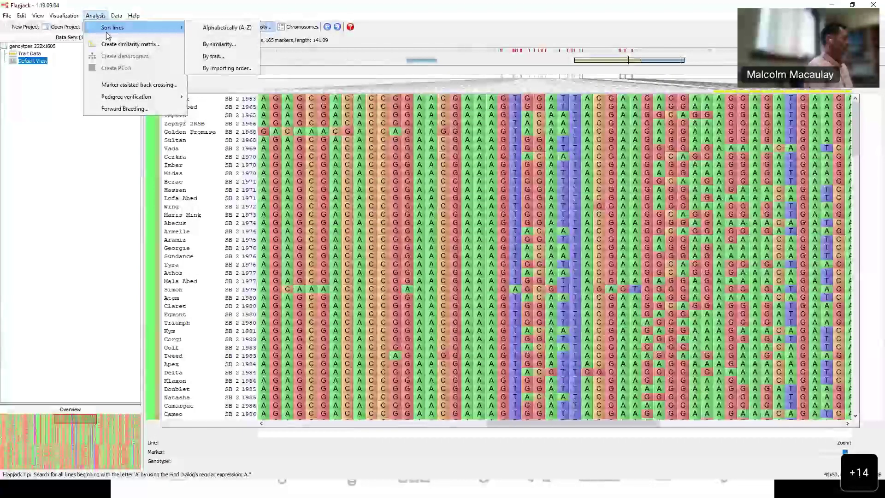
pyautogui.click(227, 48)
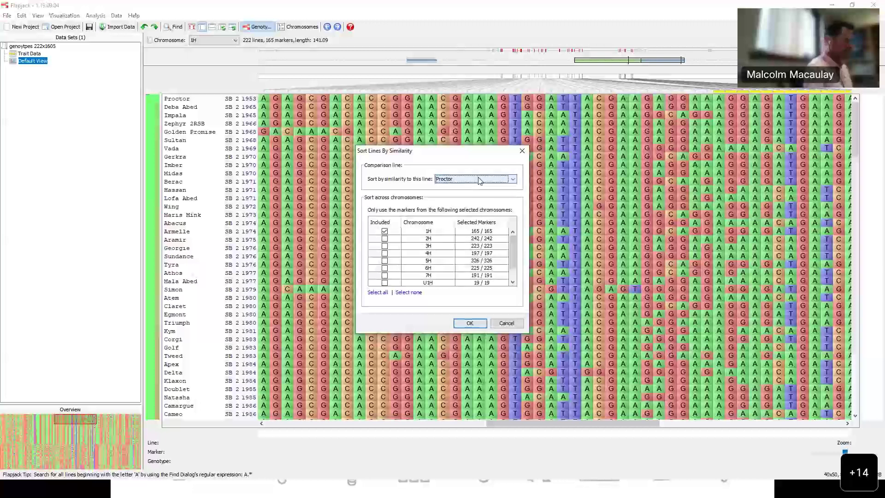
pyautogui.click(382, 293)
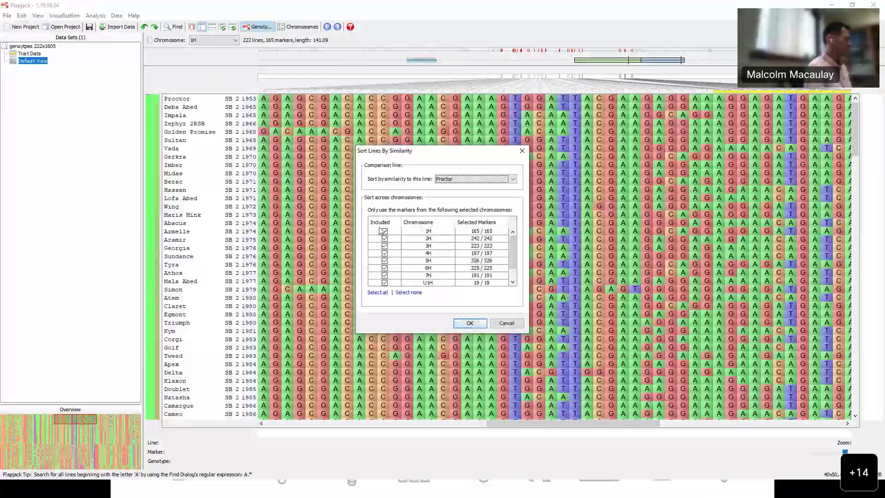
pyautogui.click(469, 323)
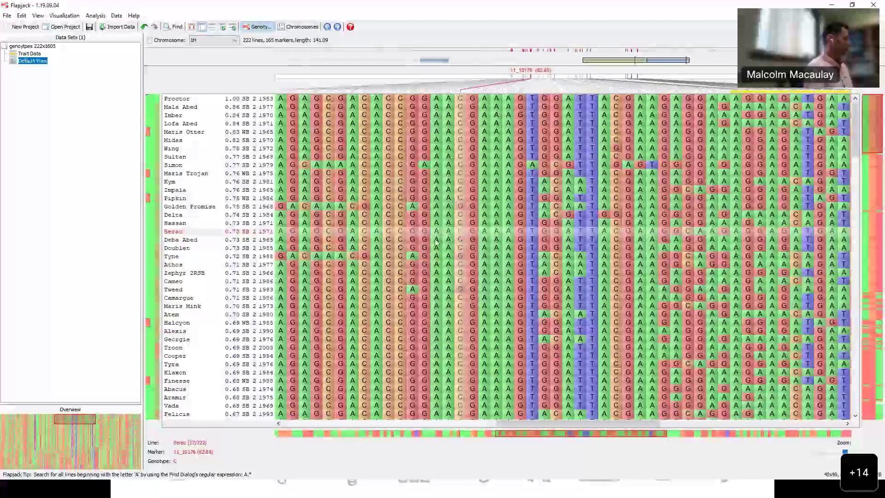
# Step: Review the ranked lines from most to least similar to Proctor and undo the similarity sort
pyautogui.scroll(1, 436, 242)
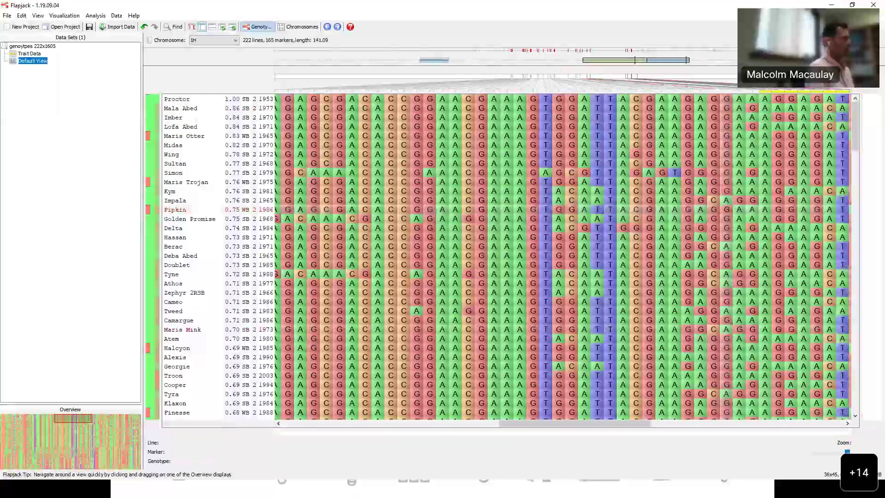
pyautogui.scroll(-5, 856, 403)
pyautogui.scroll(-2, 855, 402)
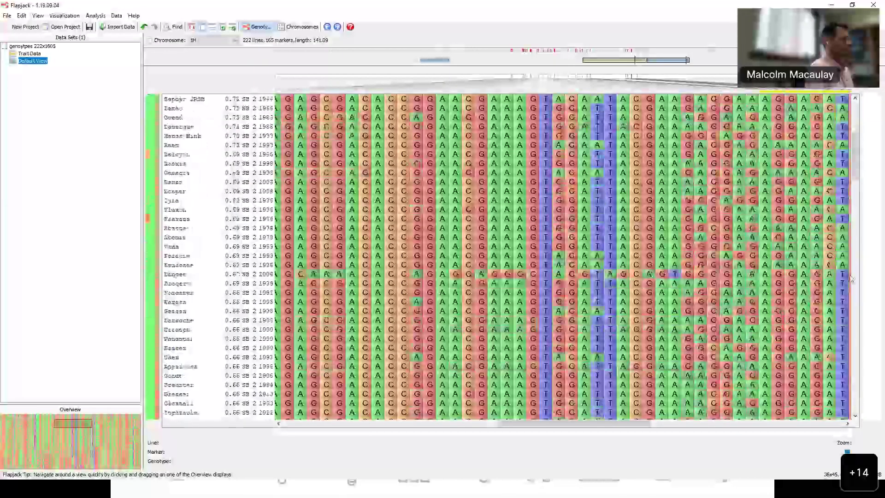
pyautogui.moveTo(856, 181); pyautogui.dragTo(856, 434)
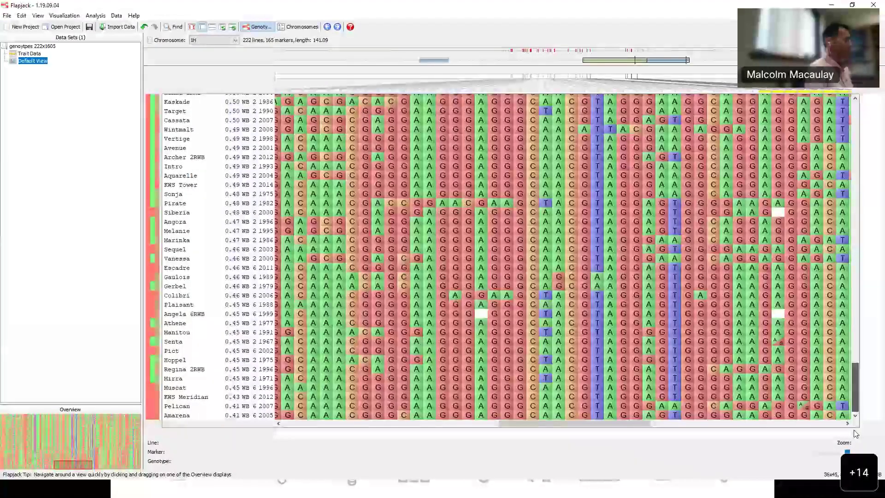
pyautogui.moveTo(856, 380); pyautogui.dragTo(854, 110)
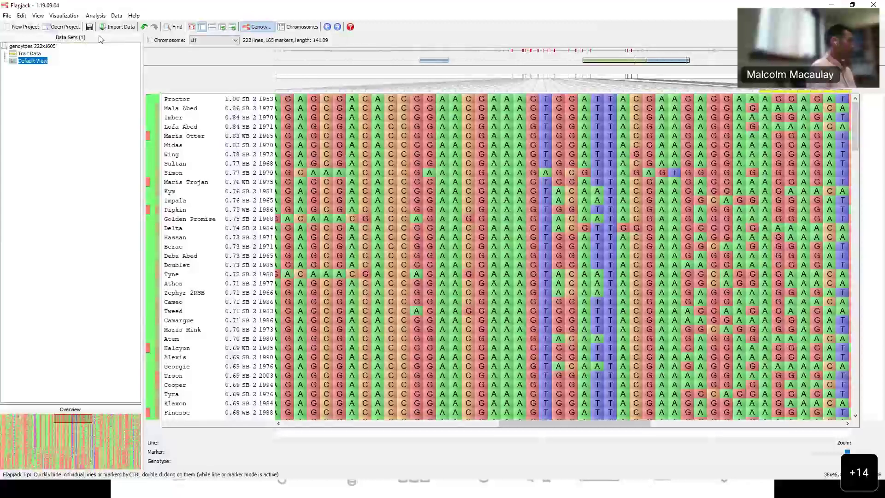
pyautogui.click(145, 29)
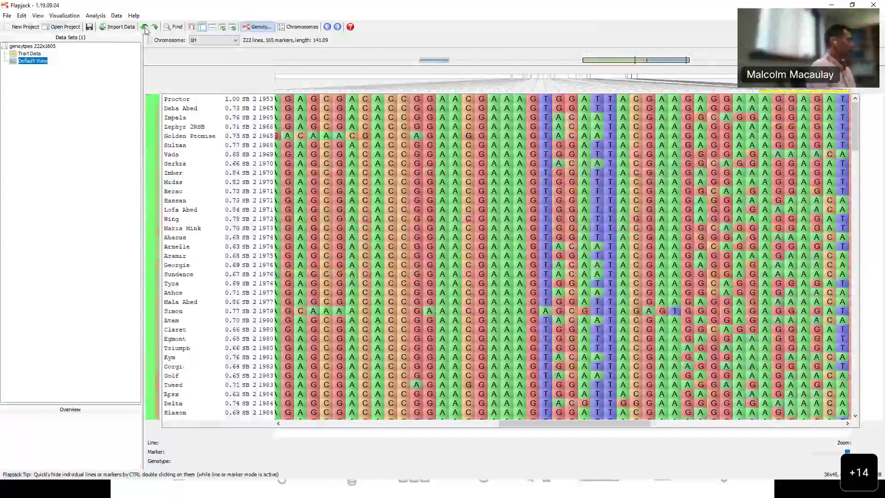
# Step: Sort the lines by the Habit trait in ascending order, keeping automatic assignment of the trait to the heatmap
pyautogui.click(90, 18)
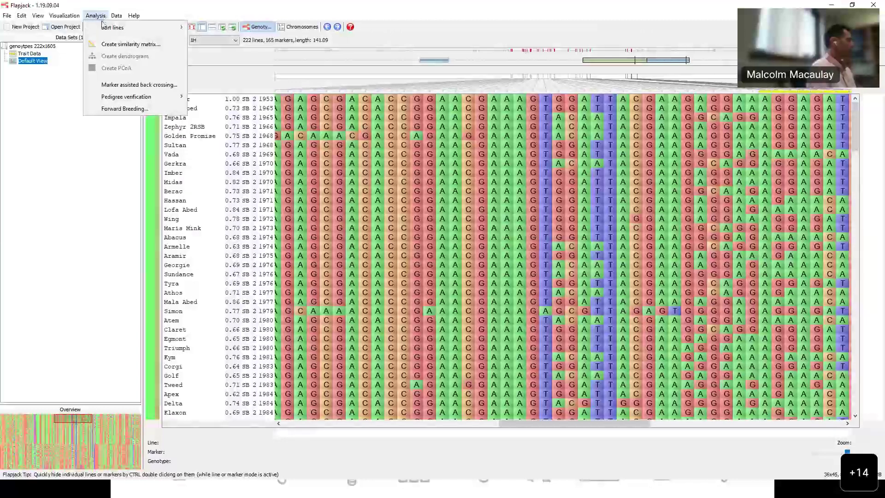
pyautogui.moveTo(162, 29)
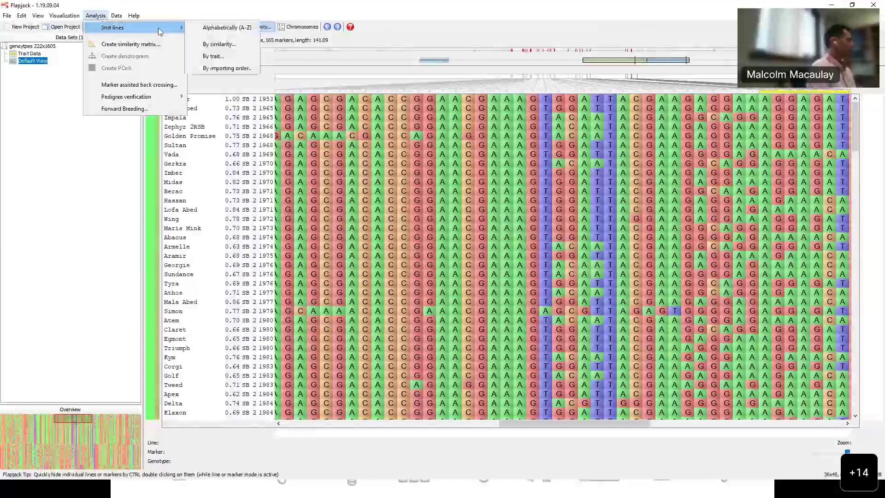
pyautogui.click(213, 56)
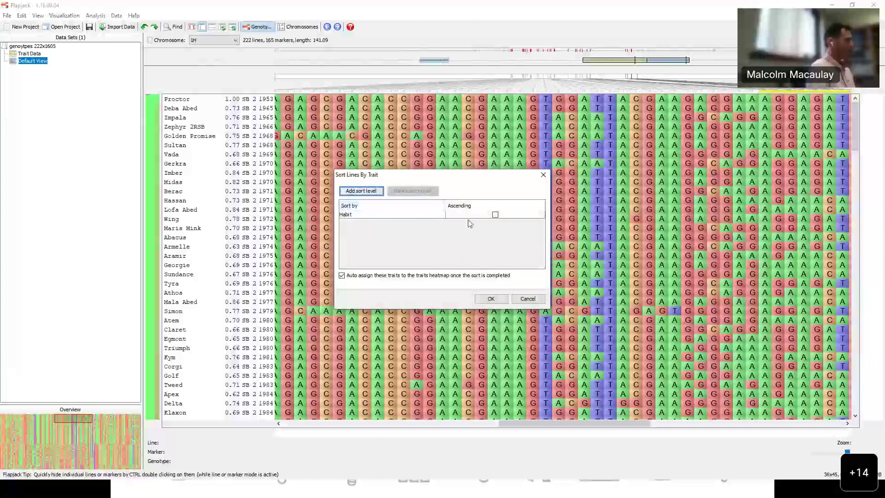
pyautogui.click(495, 214)
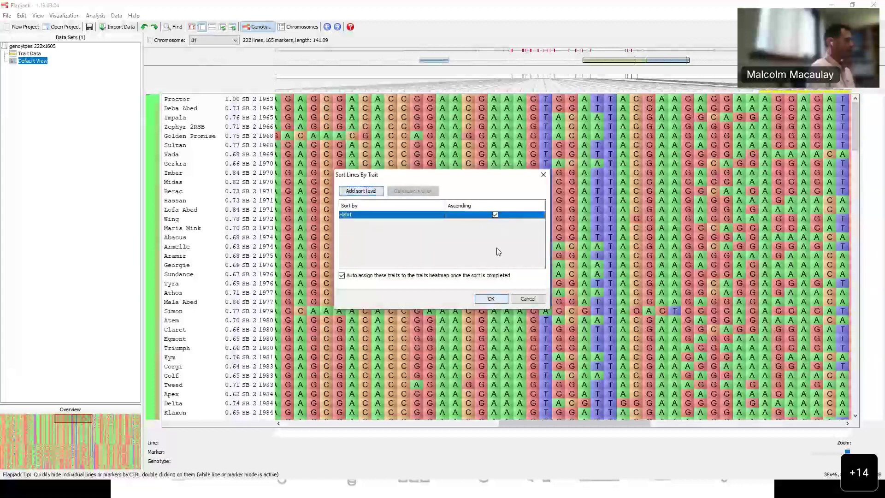
pyautogui.click(496, 300)
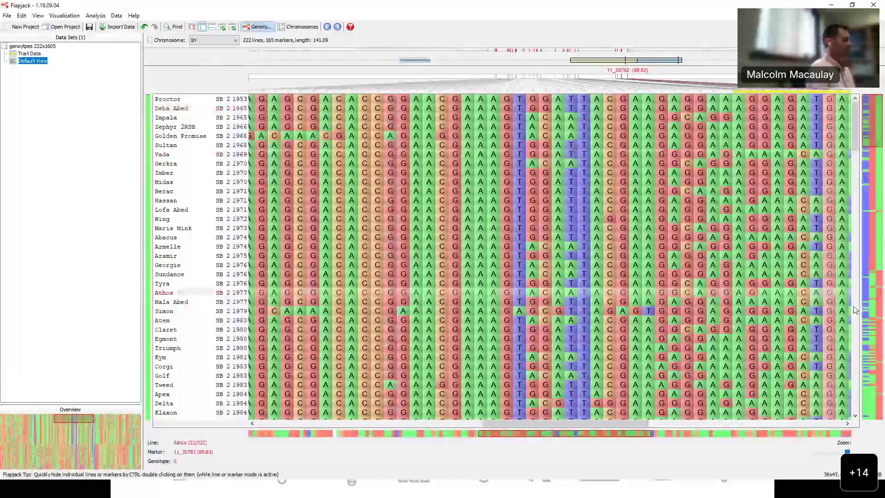
# Step: Manually reorder lines, moving Triumph up to above Athos, Delta to above Sundance and Blenheim to above Corgi
pyautogui.scroll(-2, 855, 312)
pyautogui.scroll(-5, 856, 312)
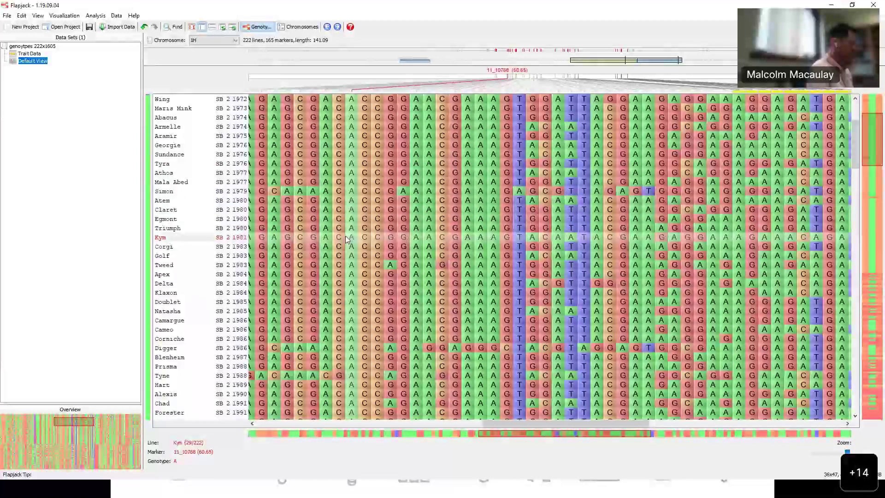
pyautogui.moveTo(347, 239); pyautogui.dragTo(371, 219)
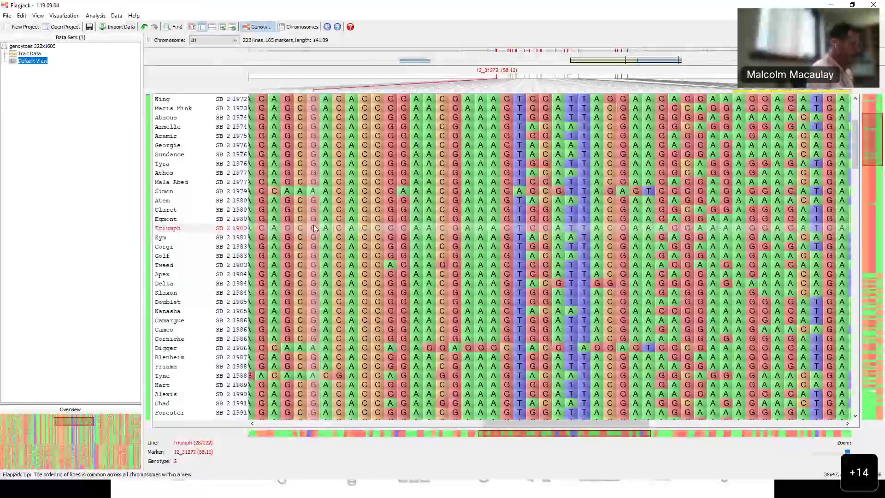
pyautogui.moveTo(315, 228); pyautogui.dragTo(316, 173)
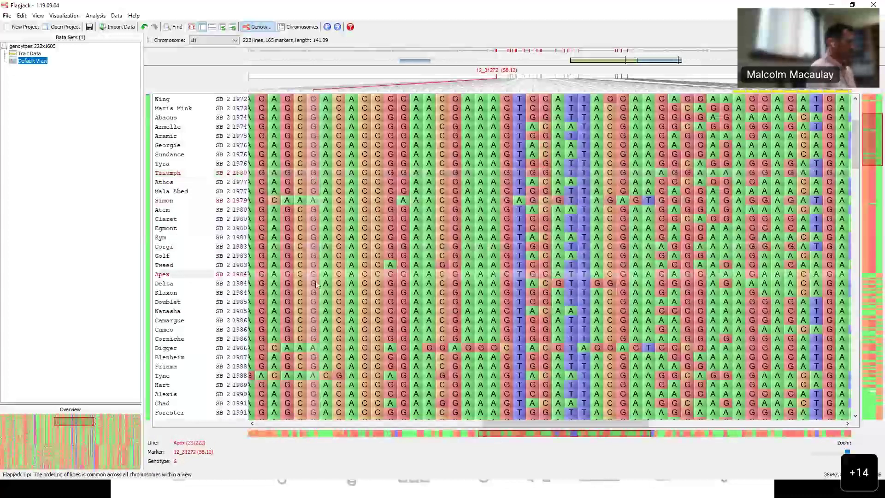
pyautogui.moveTo(316, 282); pyautogui.dragTo(318, 154)
pyautogui.moveTo(321, 358); pyautogui.dragTo(321, 339)
pyautogui.moveTo(318, 272); pyautogui.dragTo(319, 253)
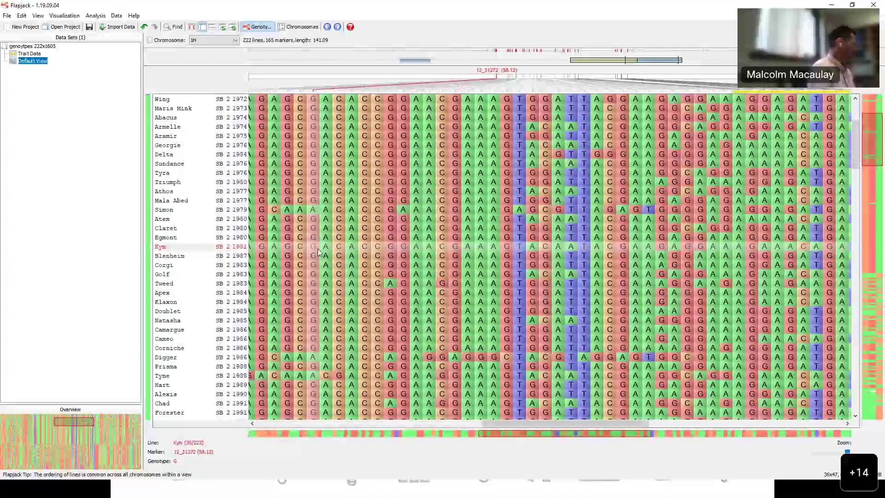
# Step: Sort the lines by importing the line order from genoytpes.txt in the flapjack_tutorial folder
pyautogui.click(116, 15)
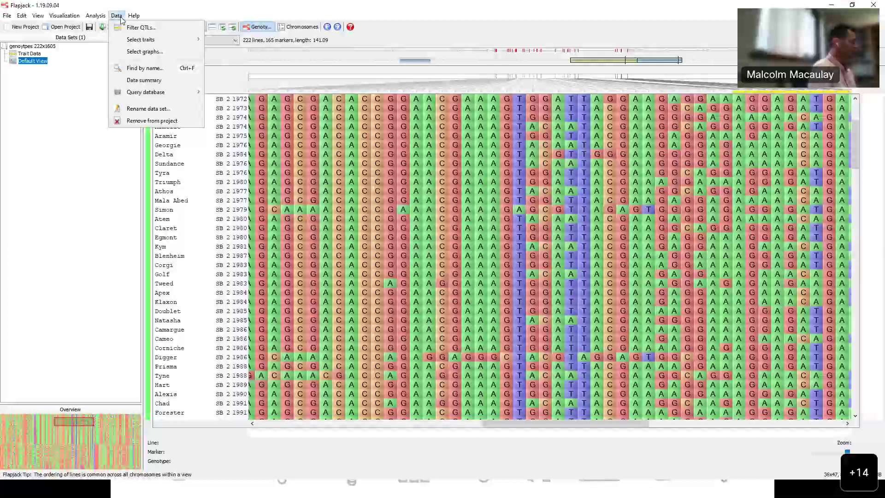
pyautogui.moveTo(134, 19)
pyautogui.moveTo(96, 15)
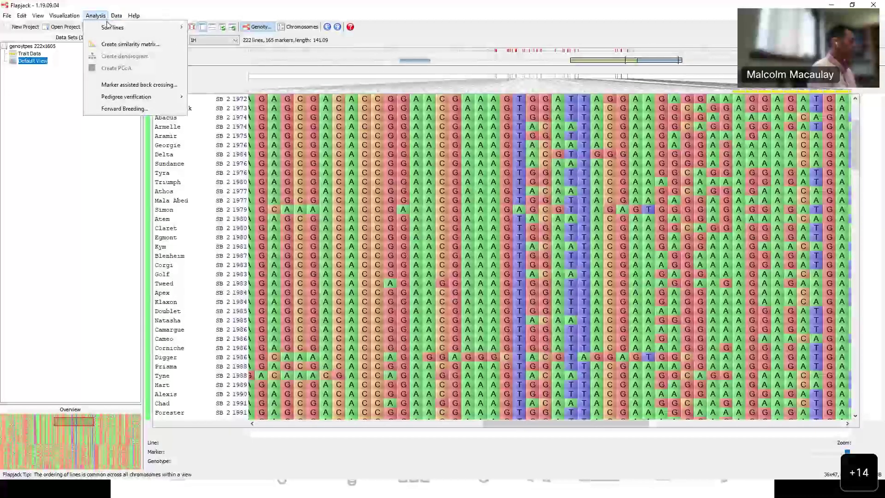
pyautogui.moveTo(159, 29)
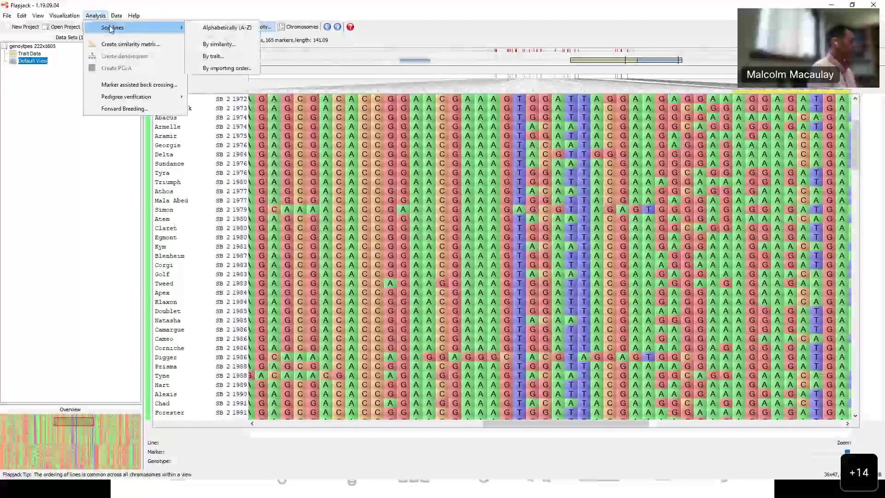
pyautogui.click(218, 69)
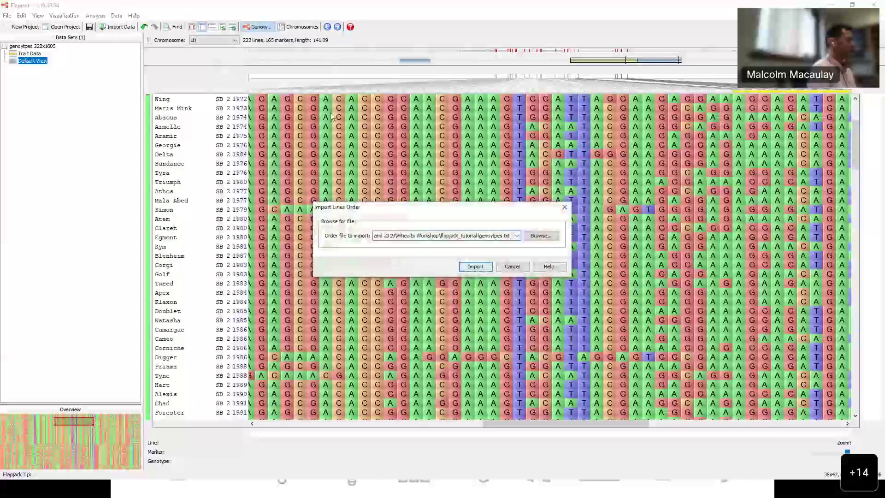
pyautogui.click(554, 240)
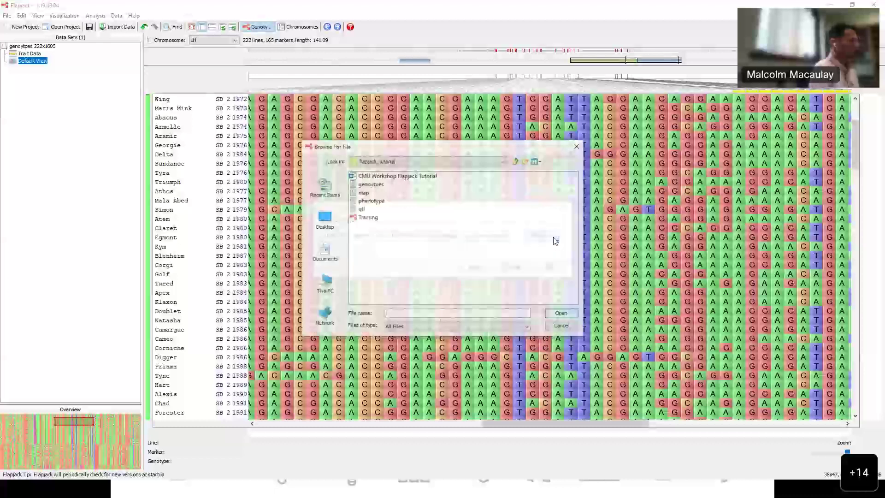
pyautogui.click(377, 184)
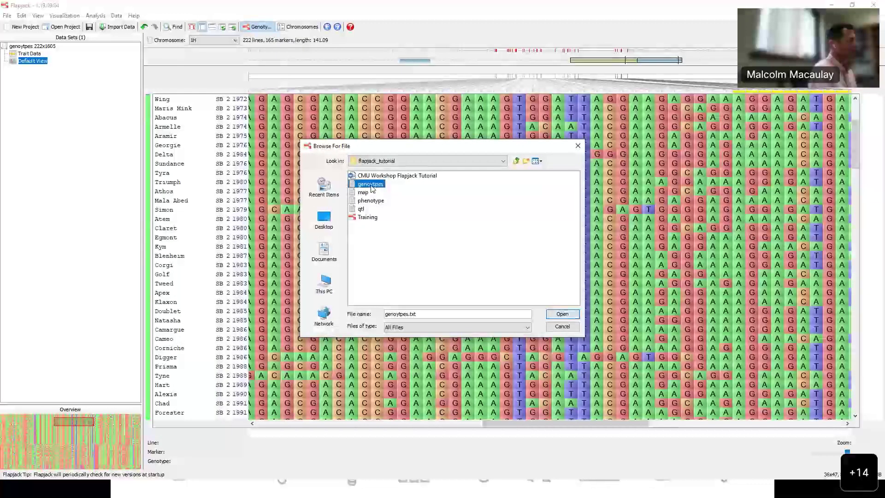
pyautogui.click(561, 316)
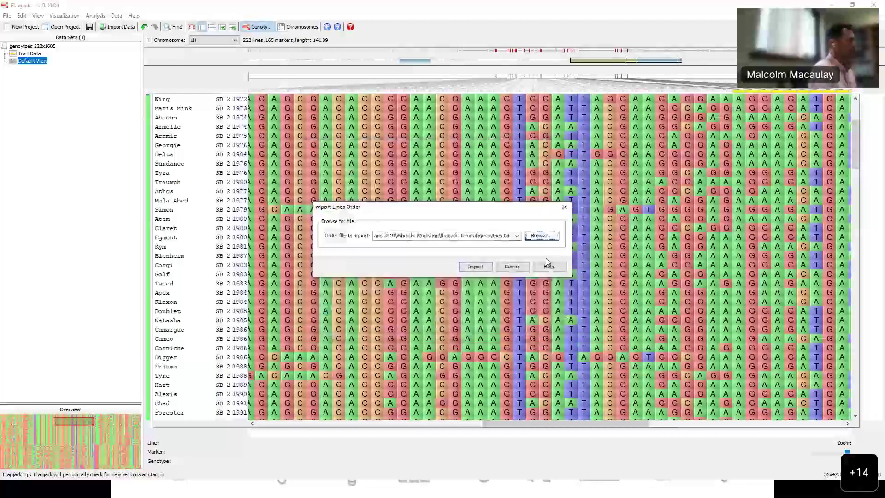
pyautogui.click(481, 269)
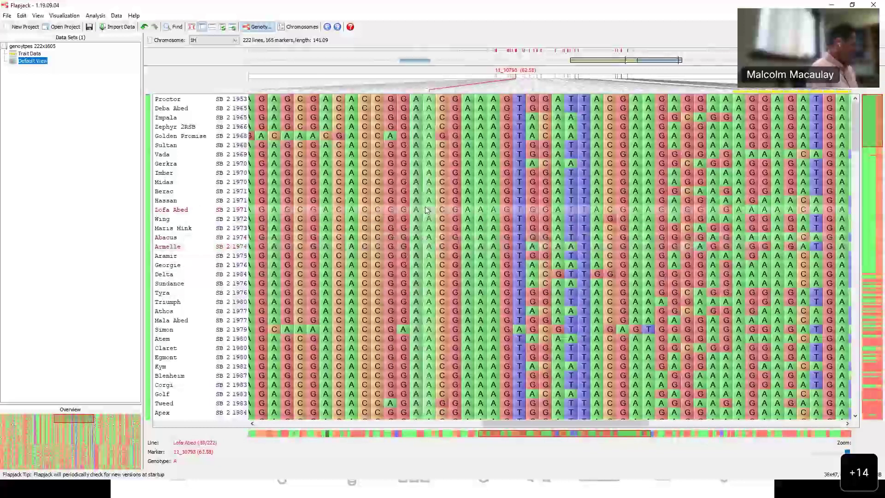
pyautogui.hotkey('alt', 'Tab')
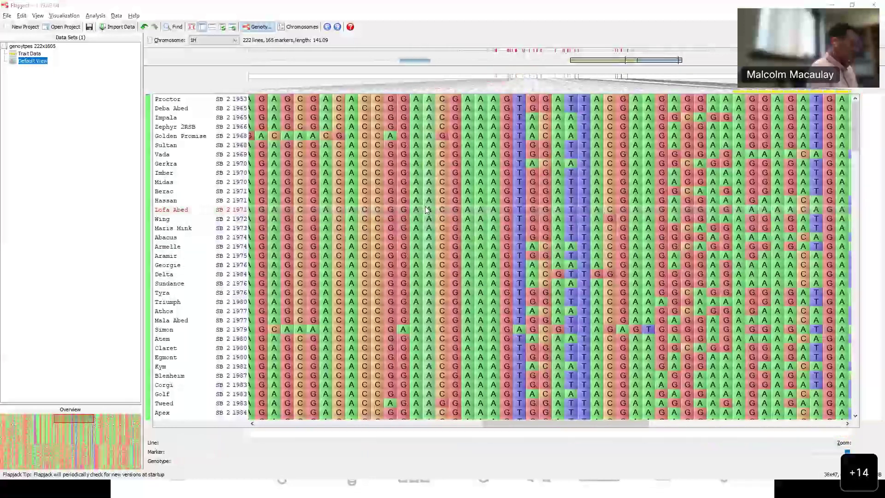
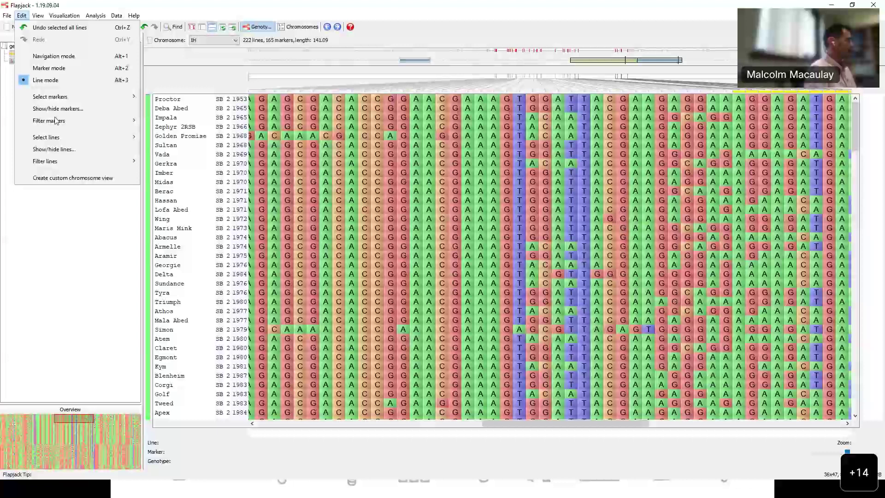
# Step: Select only the lines from Sultan through Sundance and hide all lines that are not selected
pyautogui.click(161, 149)
pyautogui.moveTo(342, 146); pyautogui.dragTo(342, 284)
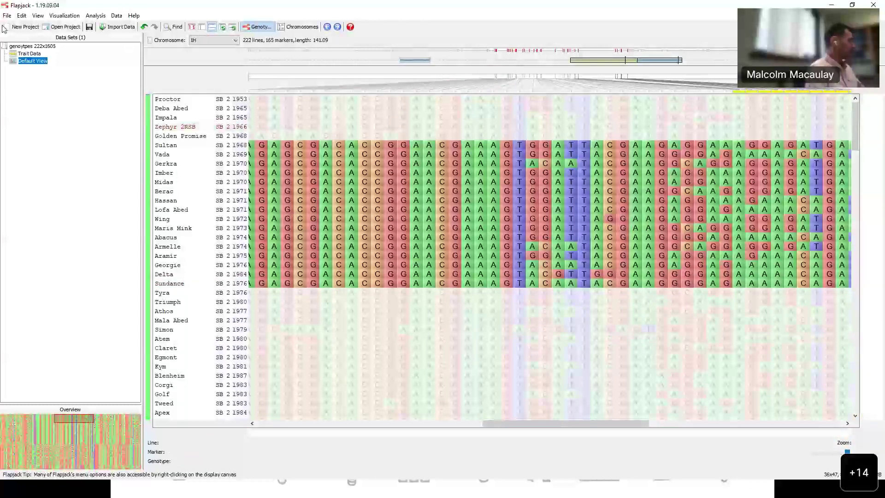
pyautogui.click(22, 16)
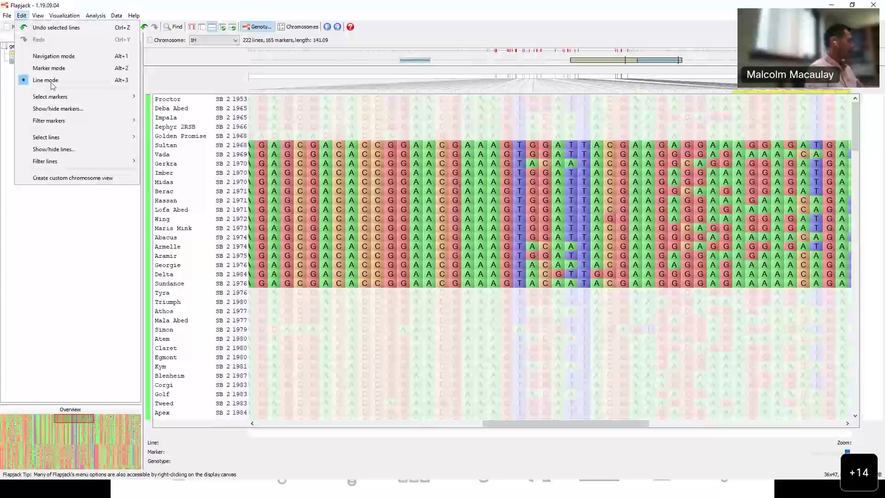
pyautogui.click(59, 148)
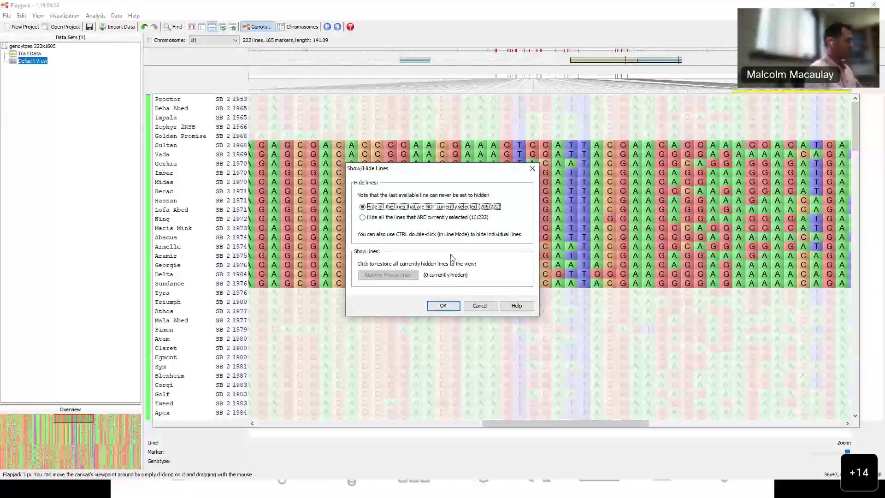
pyautogui.click(445, 306)
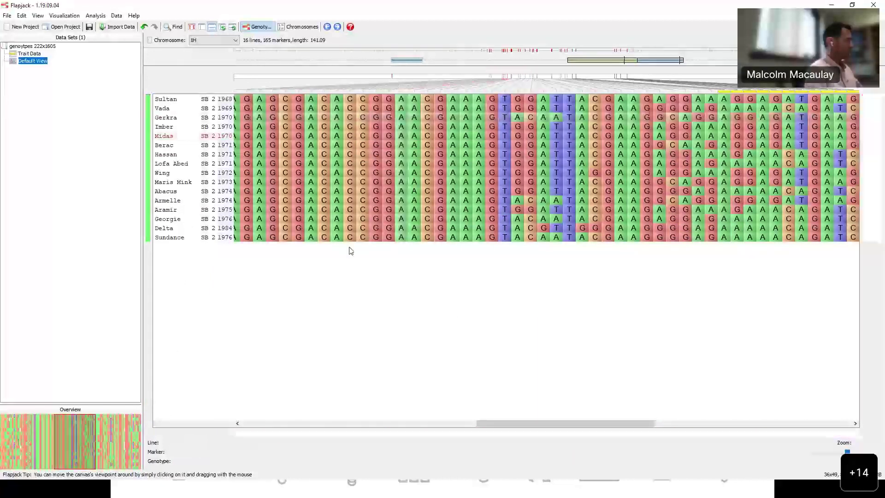
# Step: Restore all hidden lines to the view and select all lines again
pyautogui.click(23, 16)
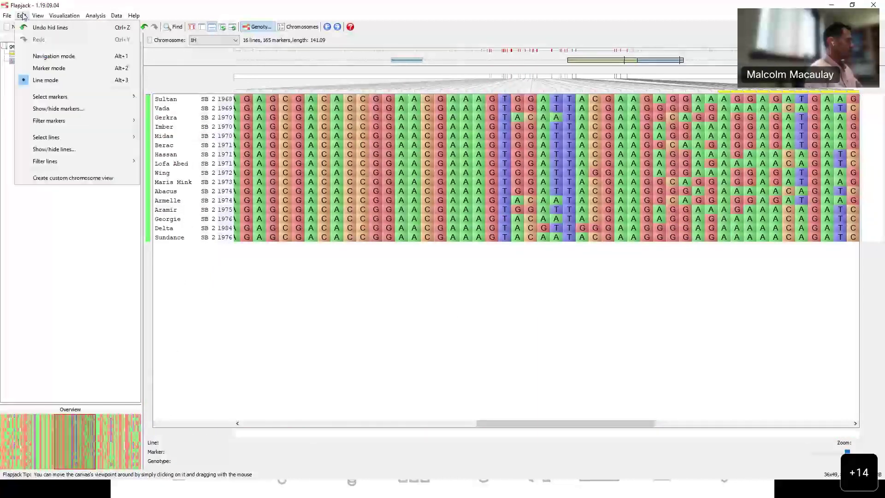
pyautogui.click(63, 153)
pyautogui.click(399, 275)
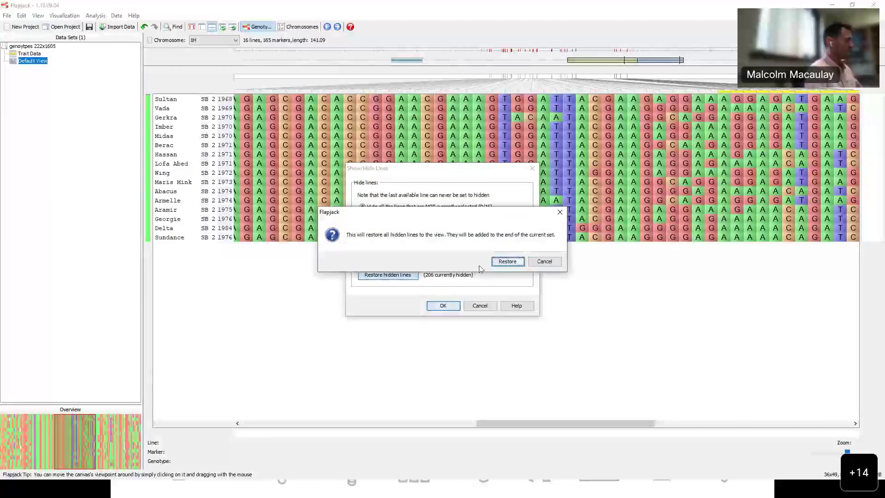
pyautogui.click(503, 262)
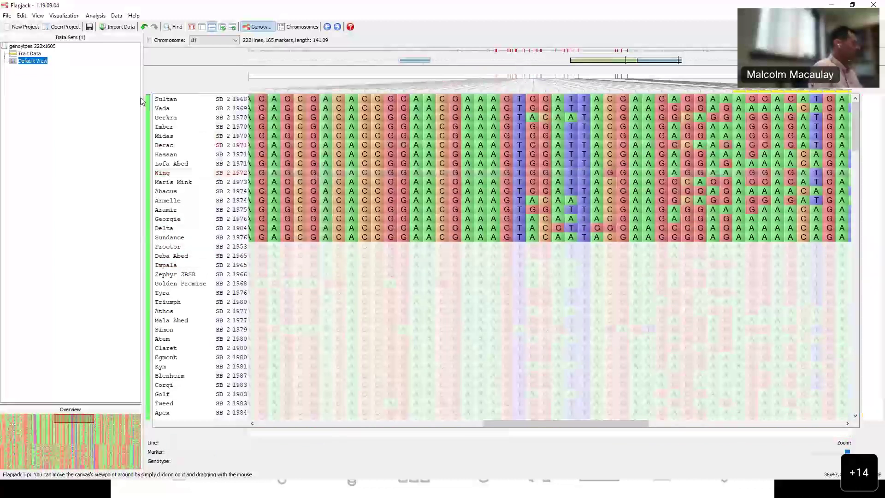
pyautogui.click(22, 15)
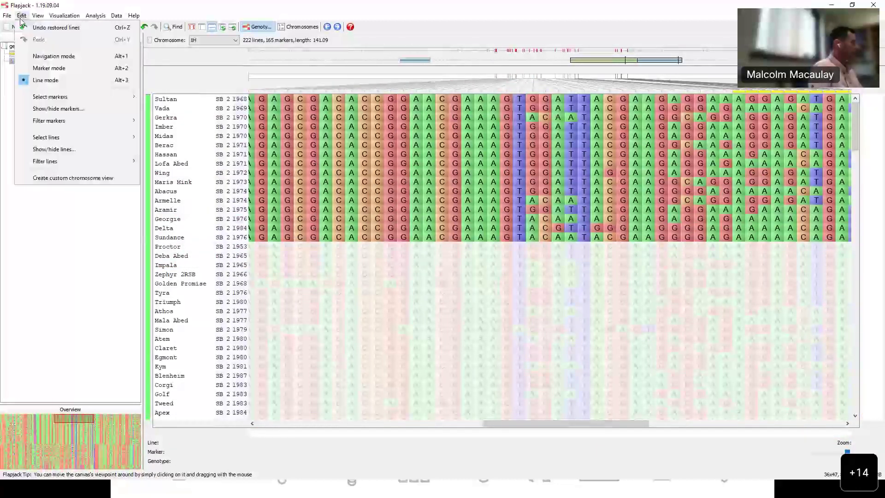
pyautogui.moveTo(76, 142)
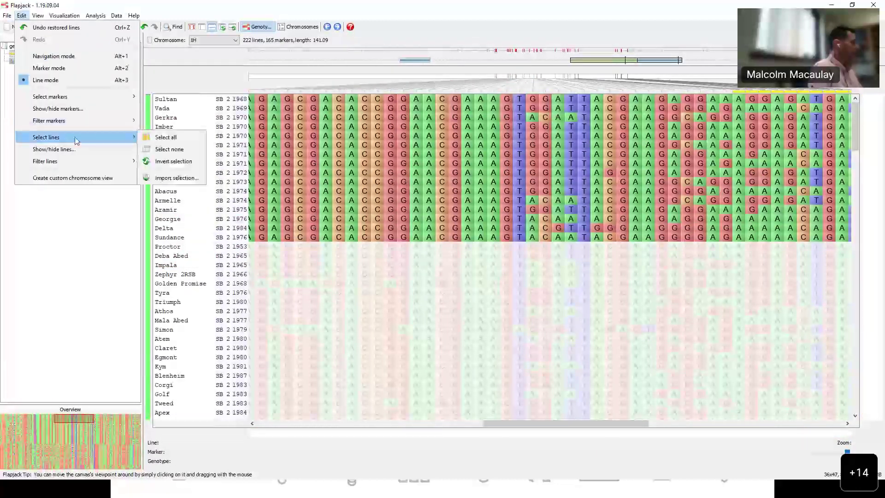
pyautogui.click(159, 137)
# Step: Filter out lines with greater than 10% missing data
pyautogui.click(23, 16)
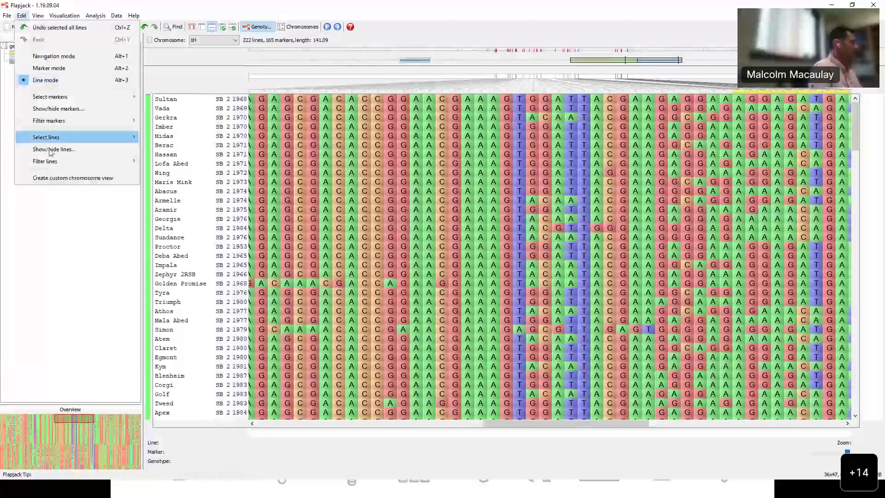
pyautogui.moveTo(53, 164)
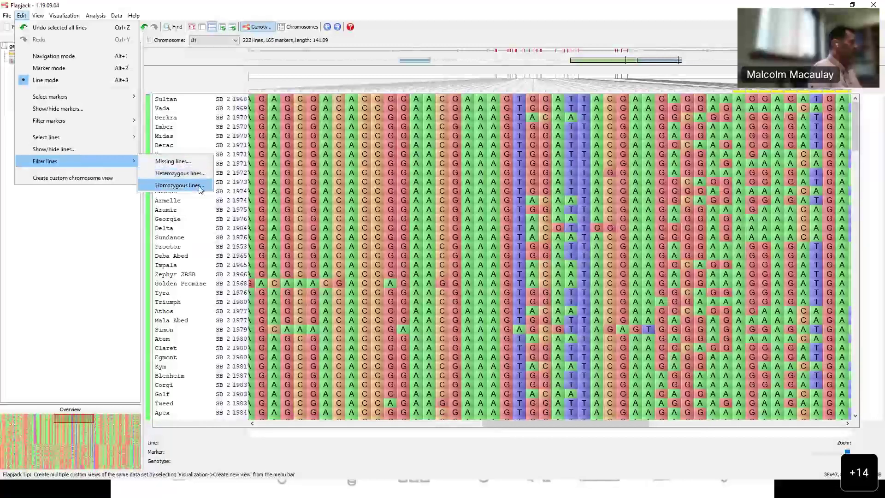
pyautogui.click(200, 165)
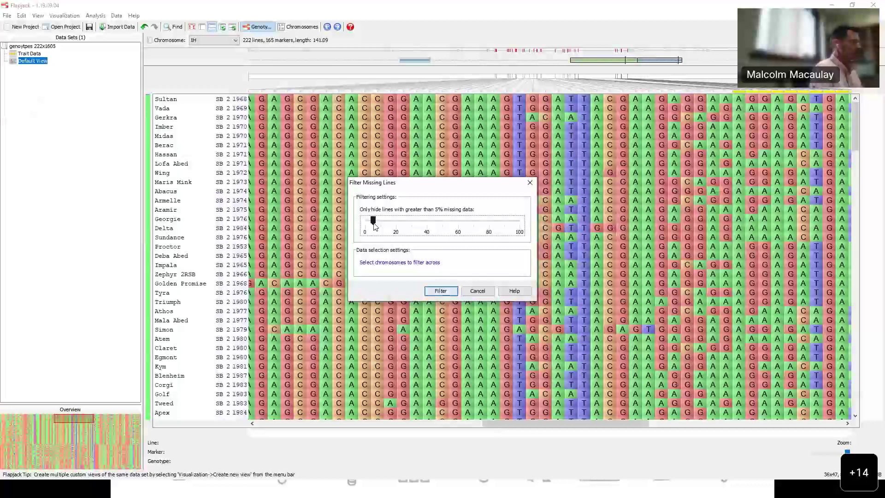
pyautogui.moveTo(375, 226); pyautogui.dragTo(382, 226)
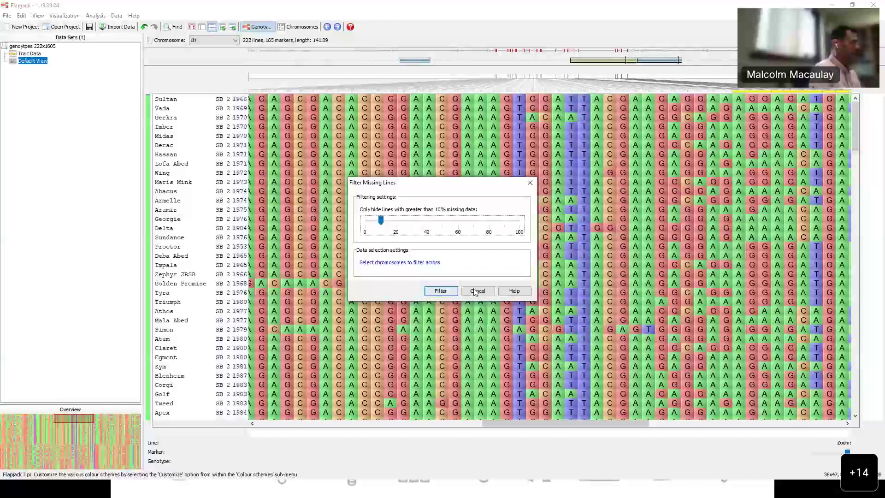
pyautogui.click(437, 292)
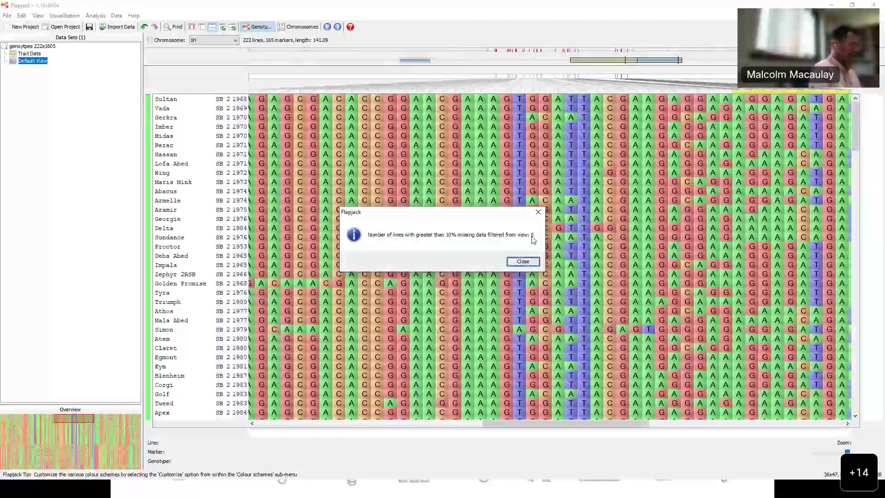
pyautogui.click(522, 261)
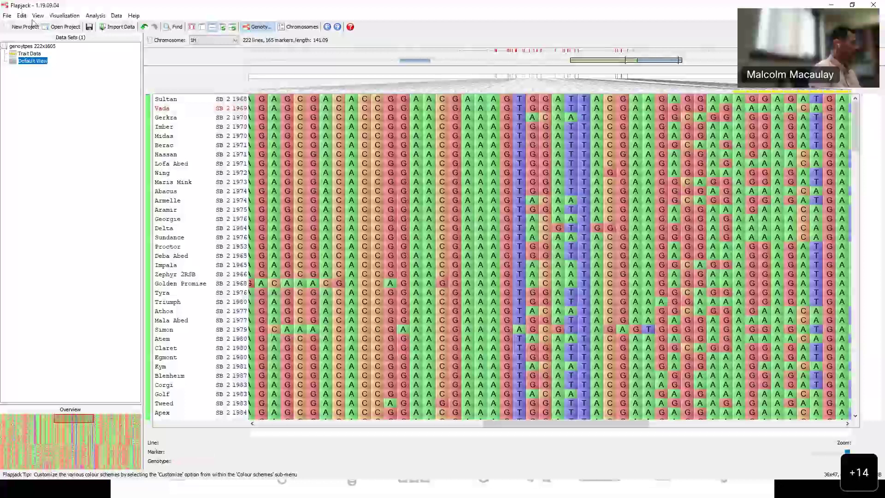
# Step: Filter out lines with greater than 4% heterozygous data
pyautogui.click(24, 16)
pyautogui.moveTo(92, 161)
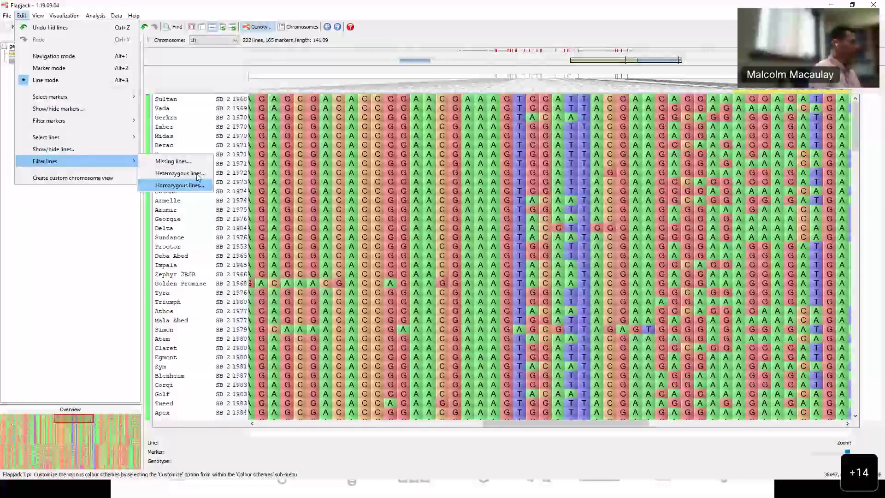
pyautogui.click(198, 174)
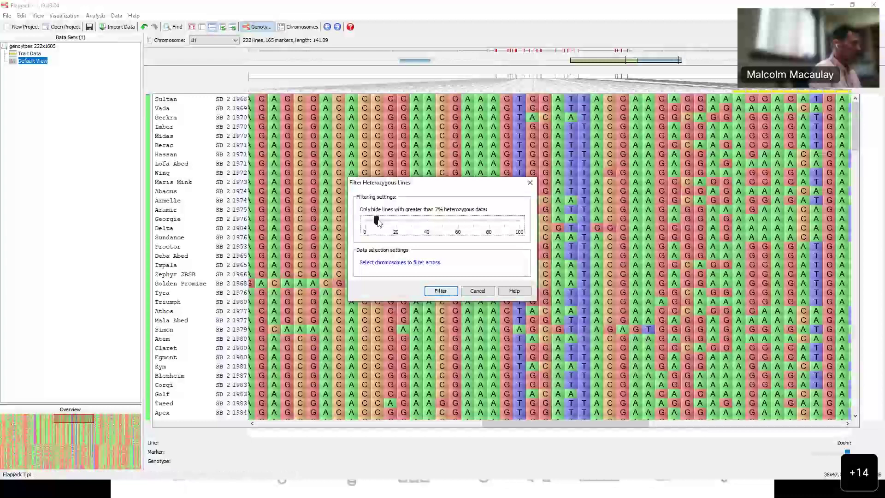
pyautogui.moveTo(377, 221); pyautogui.dragTo(372, 220)
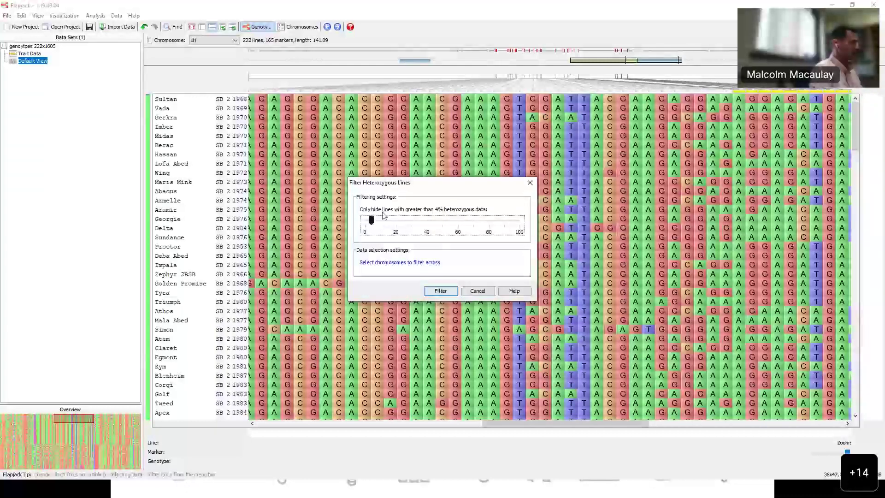
pyautogui.click(440, 291)
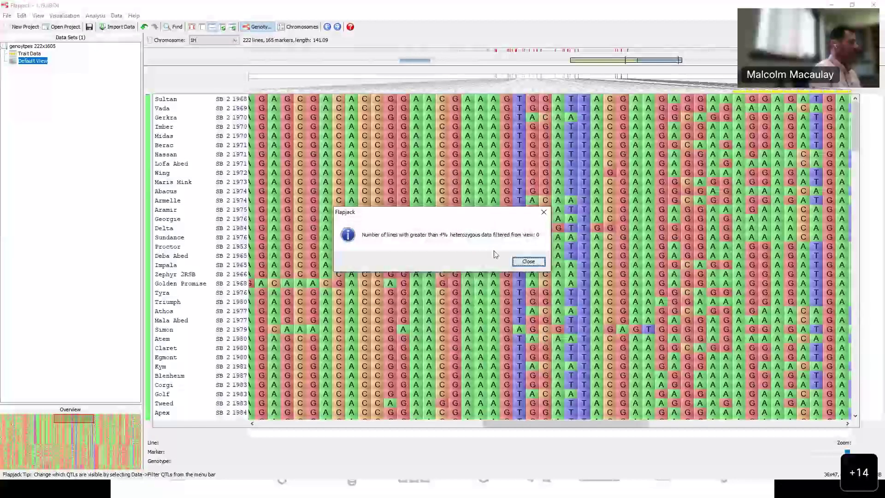
pyautogui.click(528, 262)
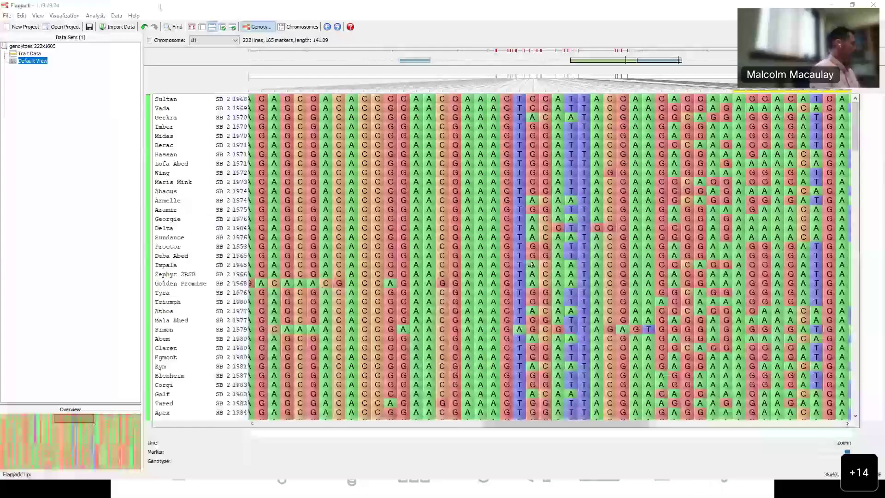
# Step: Switch to marker mode, deselect all markers, and select only a block of adjacent markers in the middle of the visible region
pyautogui.click(22, 16)
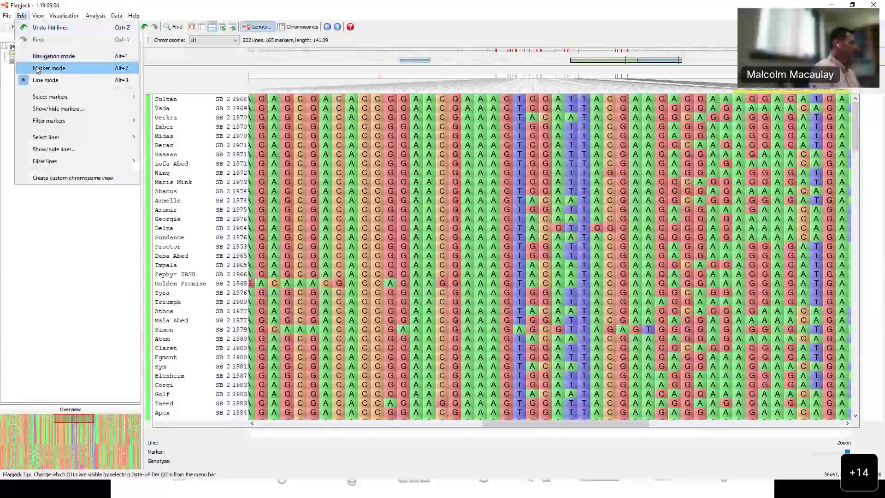
pyautogui.click(37, 70)
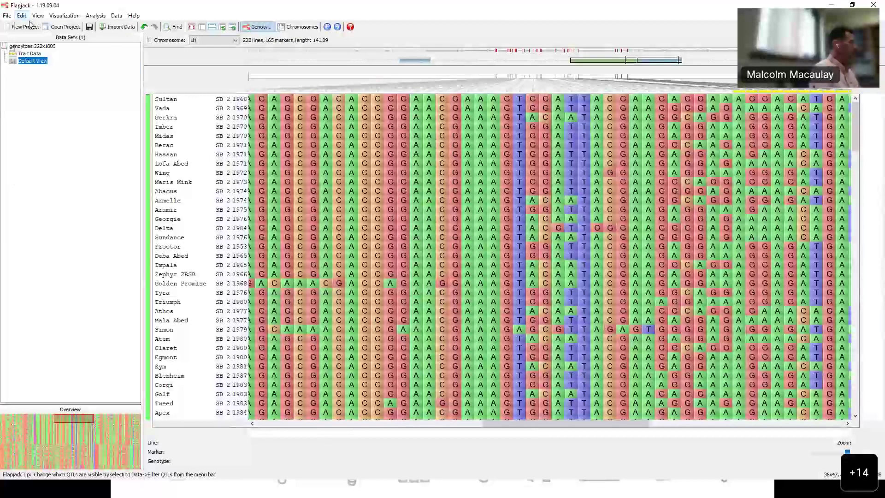
pyautogui.click(26, 16)
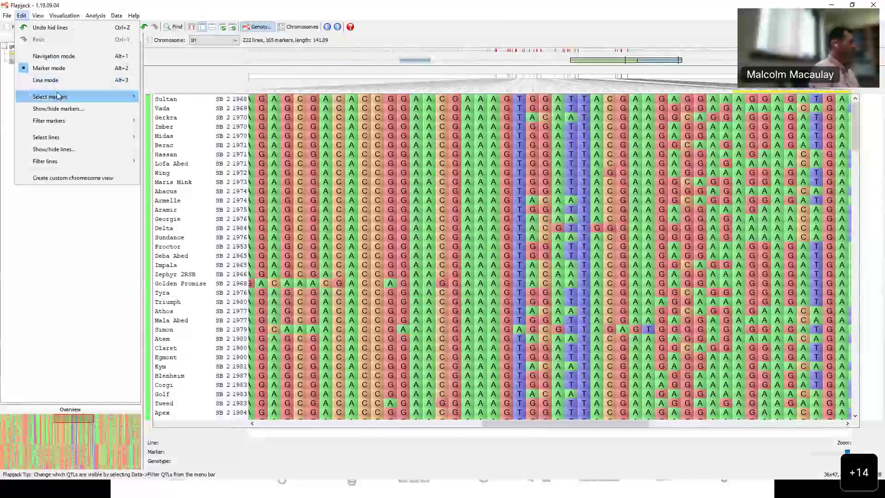
pyautogui.moveTo(60, 96)
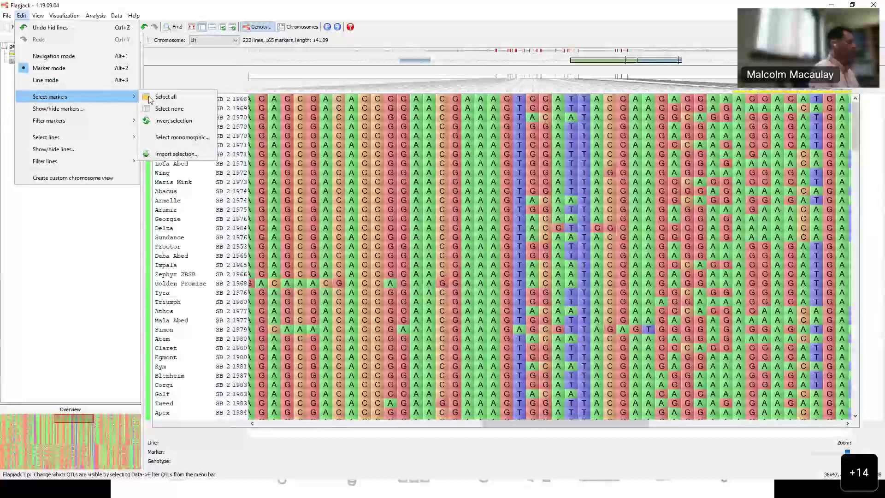
pyautogui.click(183, 109)
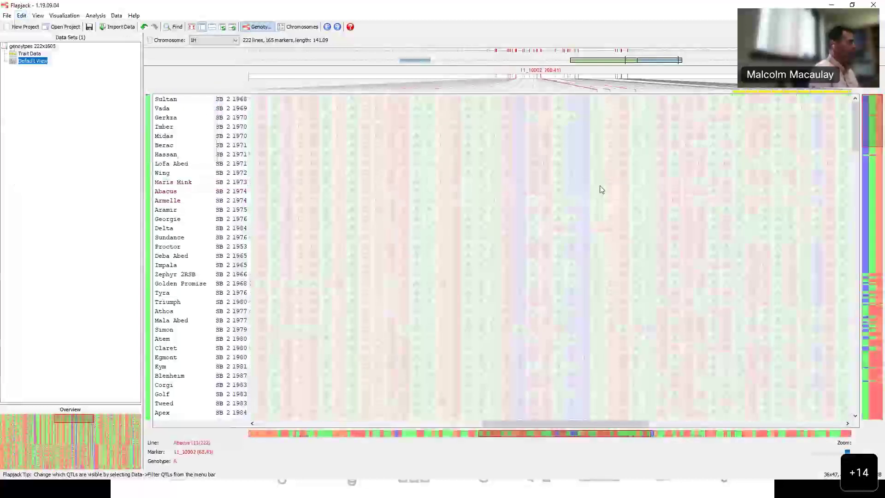
pyautogui.moveTo(609, 192); pyautogui.dragTo(458, 201)
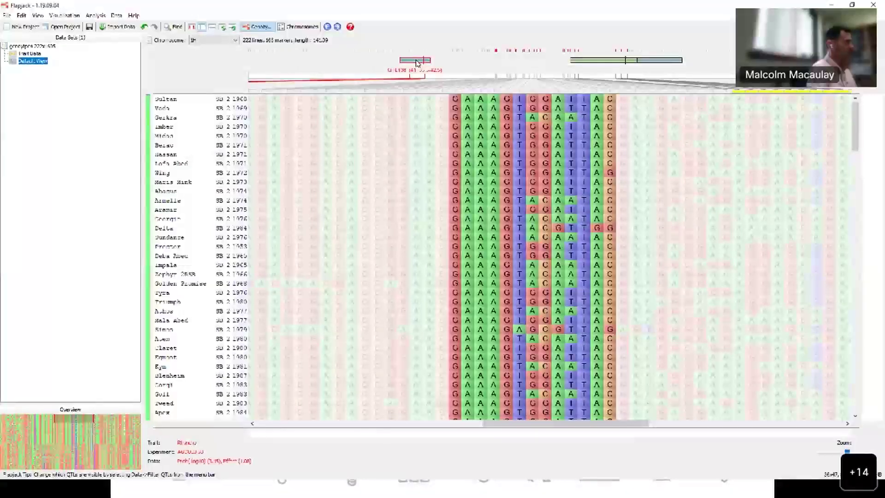
# Step: Select all markers again and deselect a block of 11 adjacent markers in the middle of the visible region
pyautogui.click(19, 17)
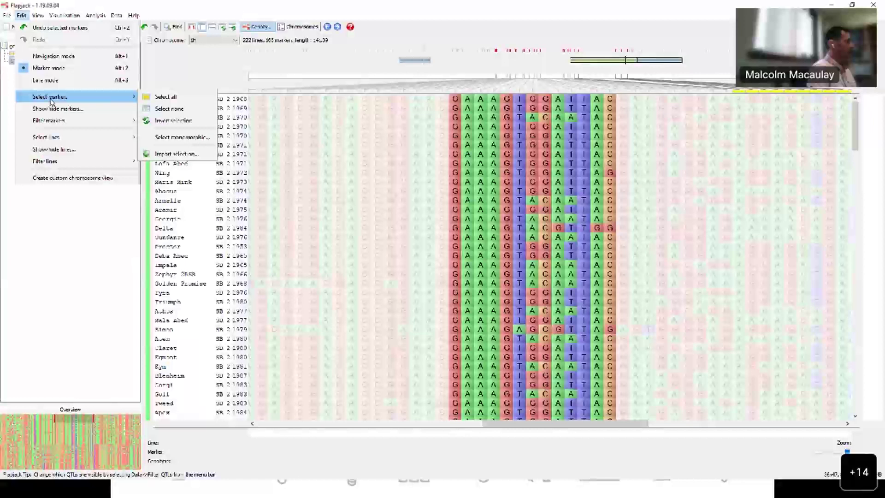
pyautogui.click(173, 109)
pyautogui.moveTo(501, 197); pyautogui.dragTo(396, 209)
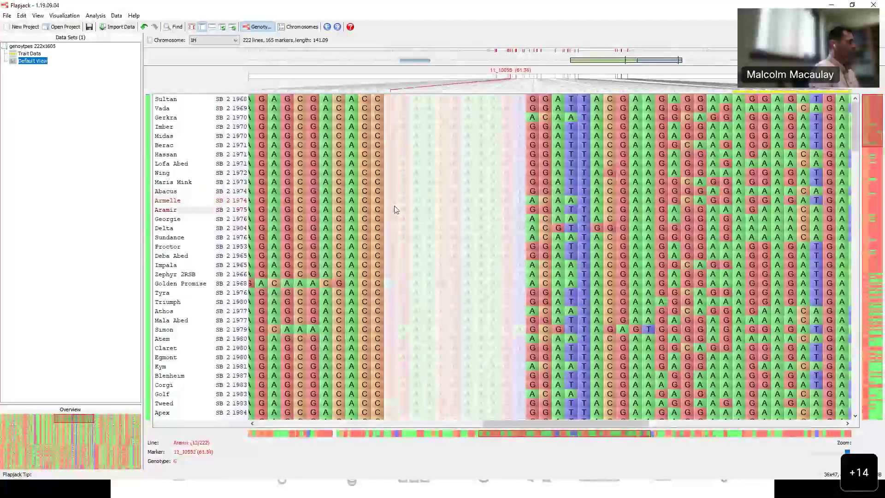
# Step: Hide all the markers that are not currently selected
pyautogui.click(22, 15)
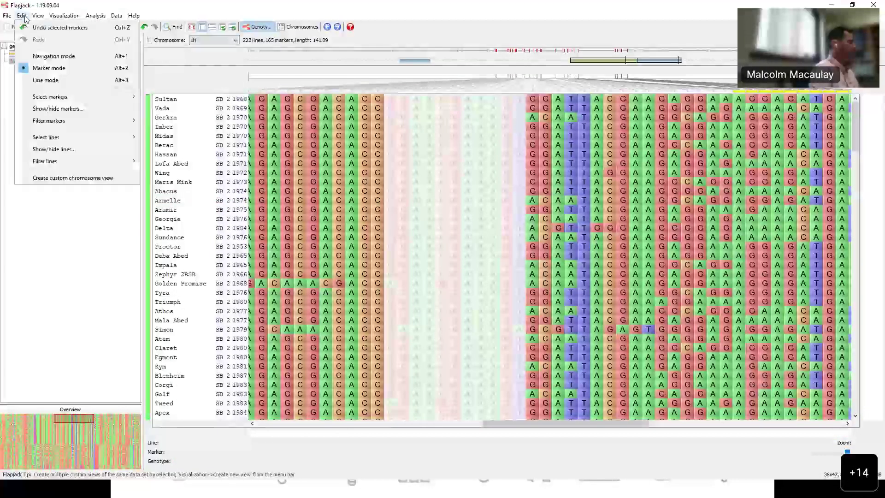
pyautogui.click(83, 110)
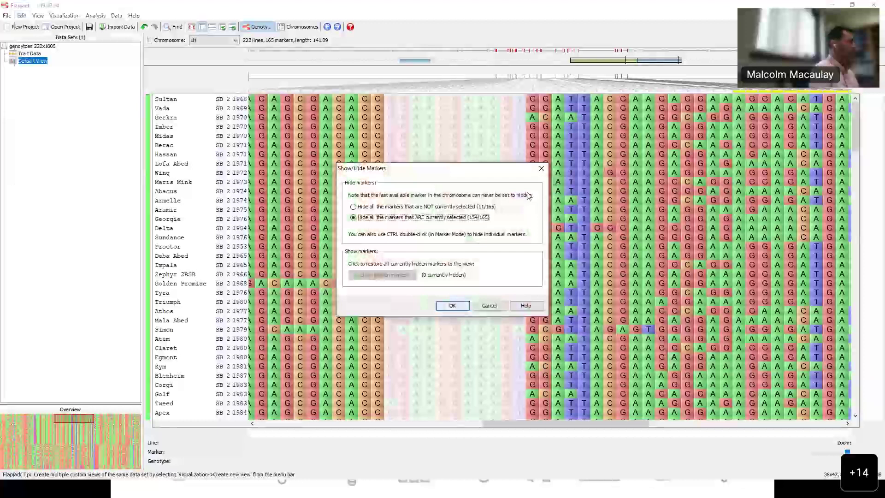
pyautogui.click(479, 209)
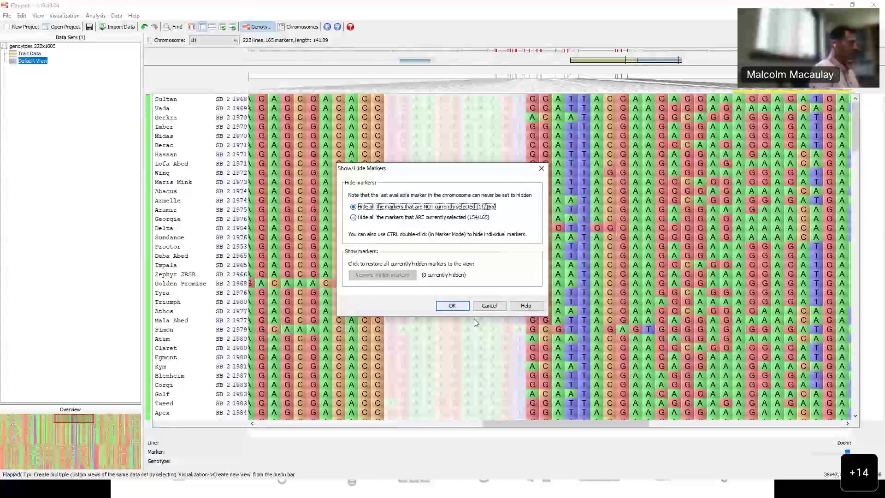
pyautogui.click(452, 306)
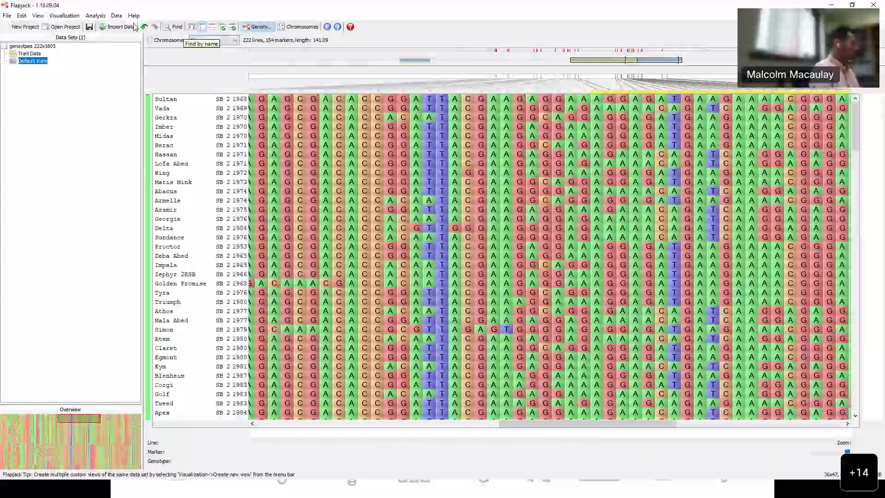
# Step: Filter out markers with greater than 20% missing data
pyautogui.click(61, 16)
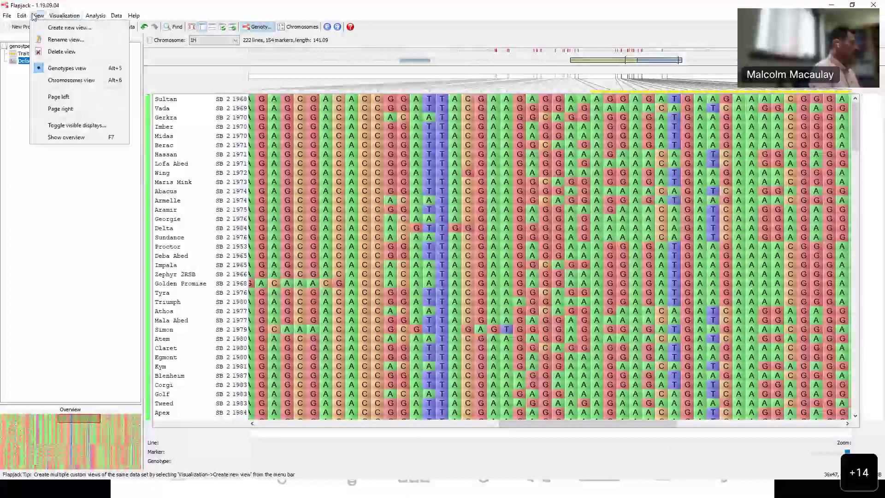
pyautogui.moveTo(22, 16)
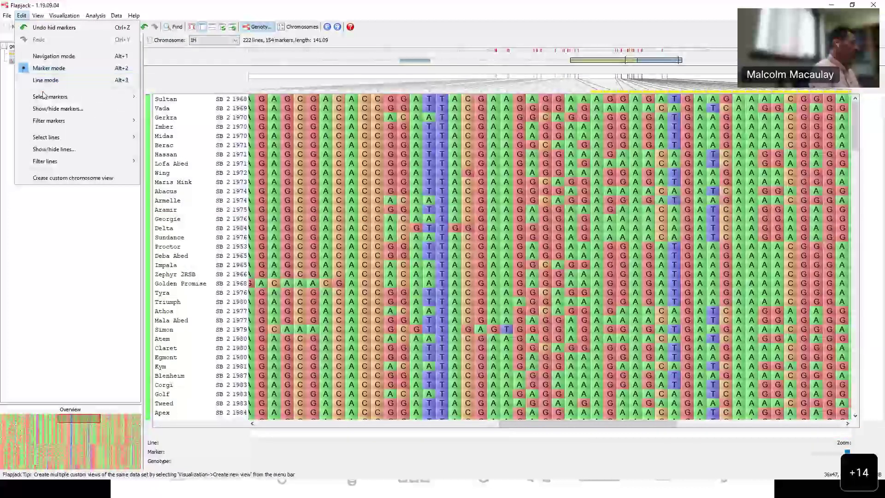
pyautogui.moveTo(103, 121)
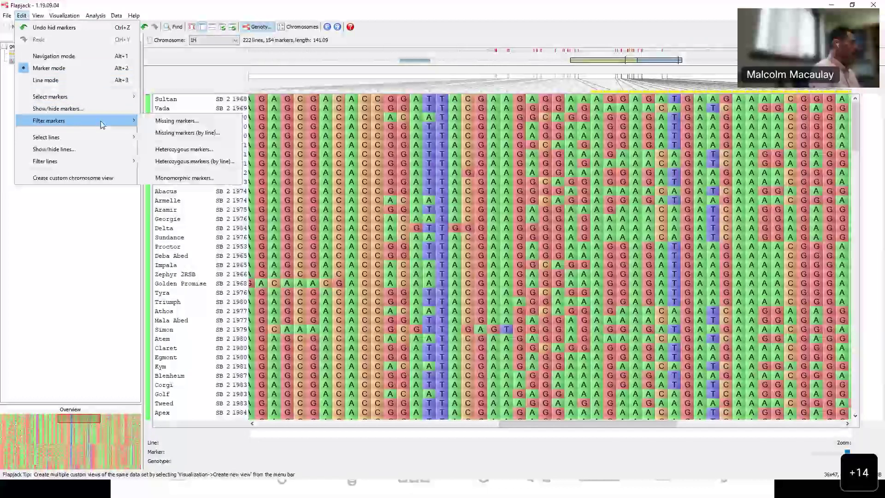
pyautogui.click(152, 123)
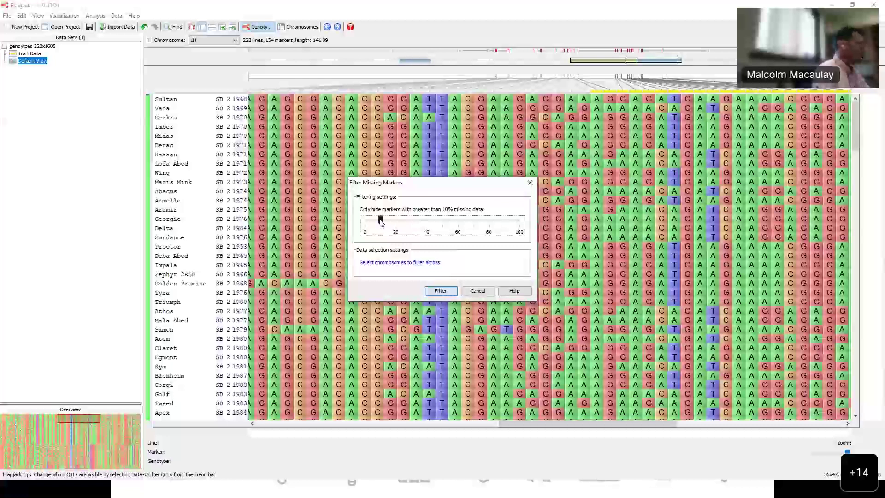
pyautogui.moveTo(381, 223); pyautogui.dragTo(397, 215)
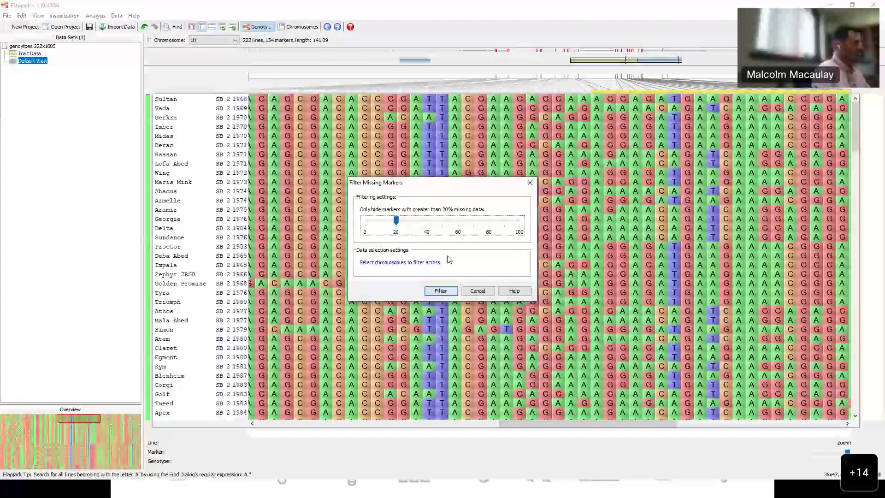
pyautogui.press('Return')
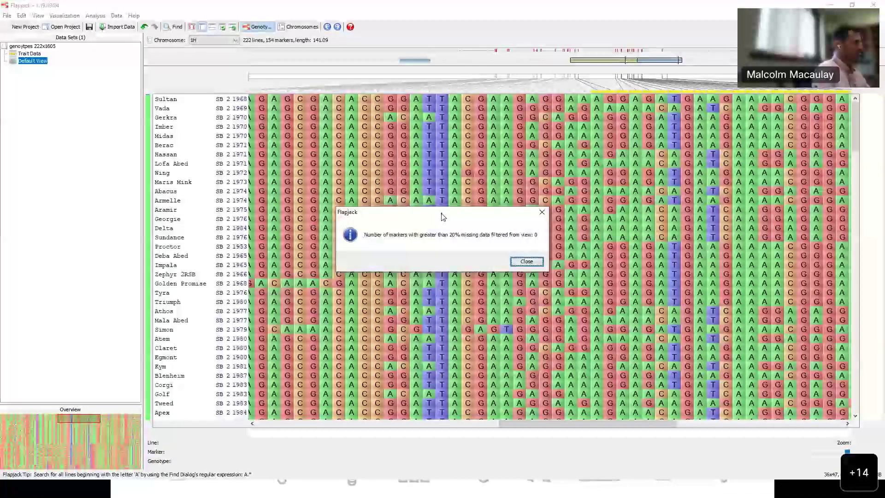
pyautogui.click(525, 262)
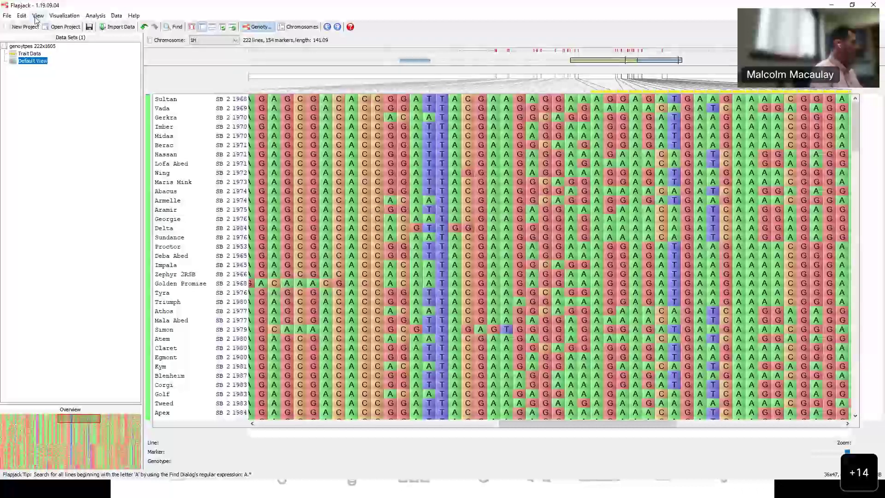
# Step: Filter out the monomorphic markers across the selected lines, keeping all chromosomes included in the data selection
pyautogui.click(37, 17)
pyautogui.moveTo(25, 17)
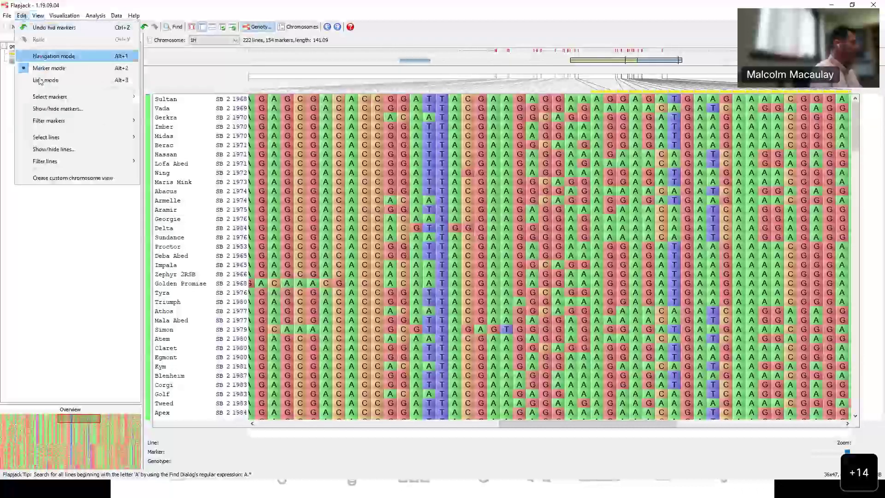
pyautogui.moveTo(49, 122)
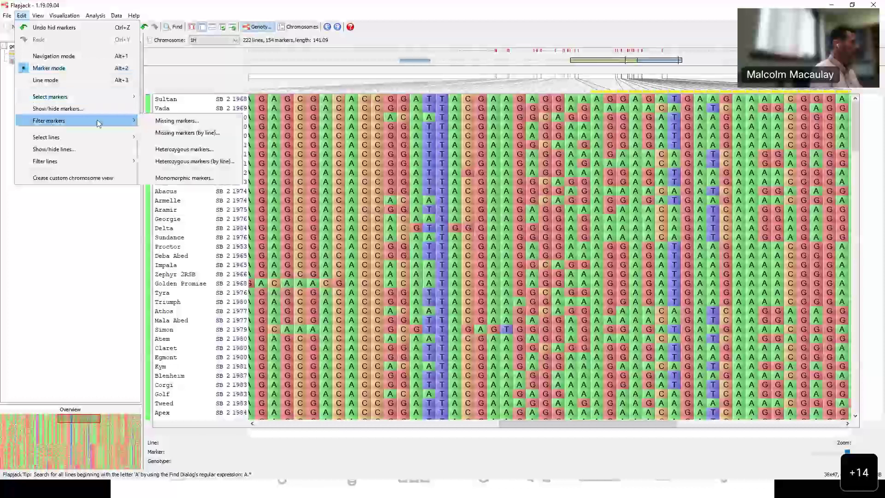
pyautogui.click(193, 179)
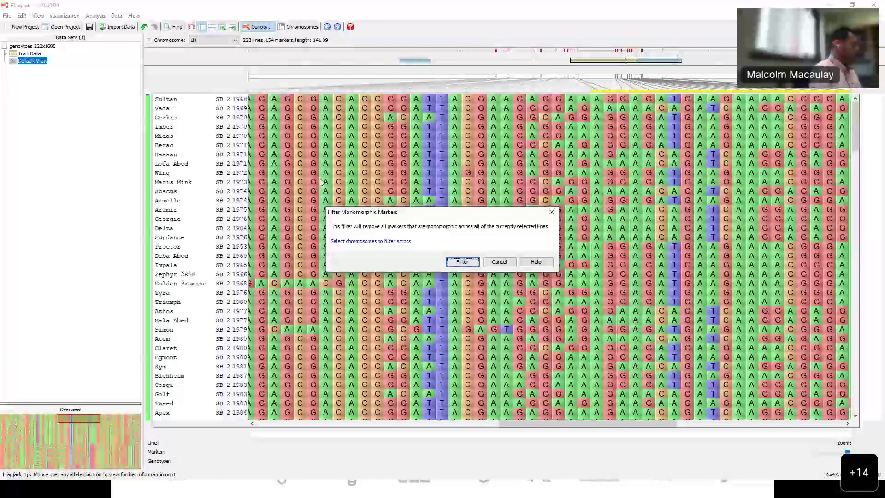
pyautogui.click(372, 241)
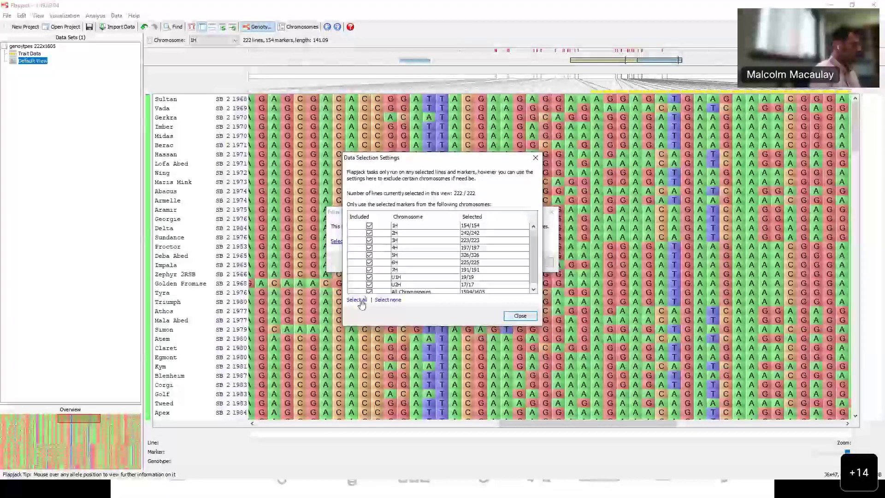
pyautogui.click(512, 320)
pyautogui.click(462, 264)
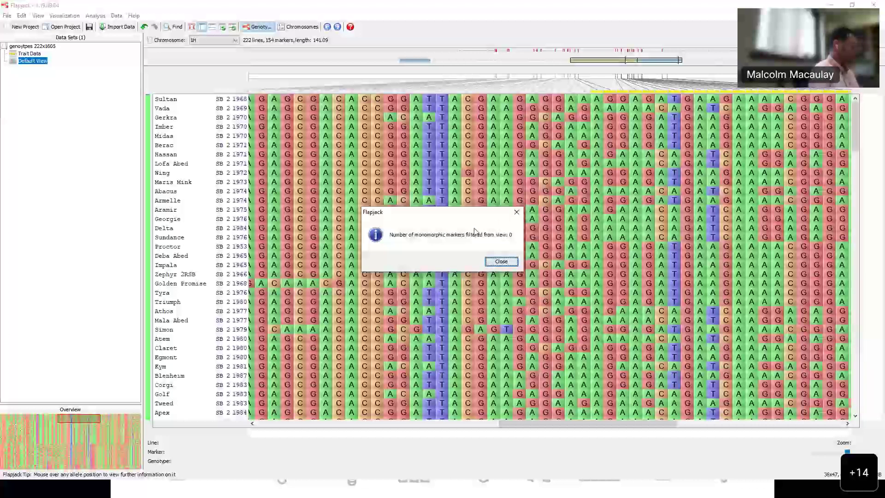
pyautogui.click(501, 262)
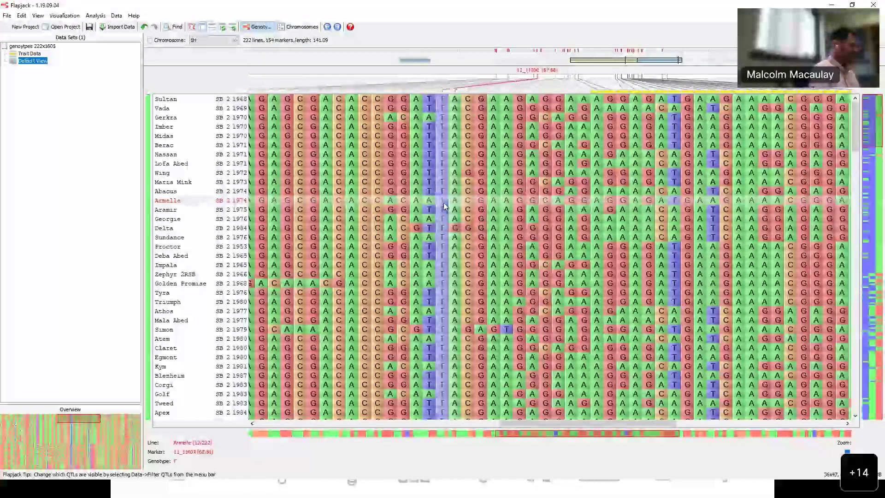
# Step: Open the quick export options for all project data and close them without exporting
pyautogui.click(7, 16)
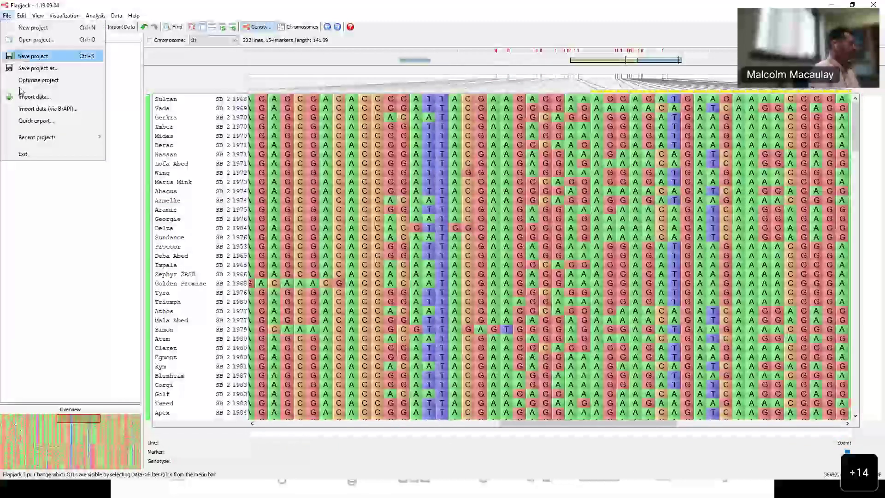
pyautogui.click(36, 120)
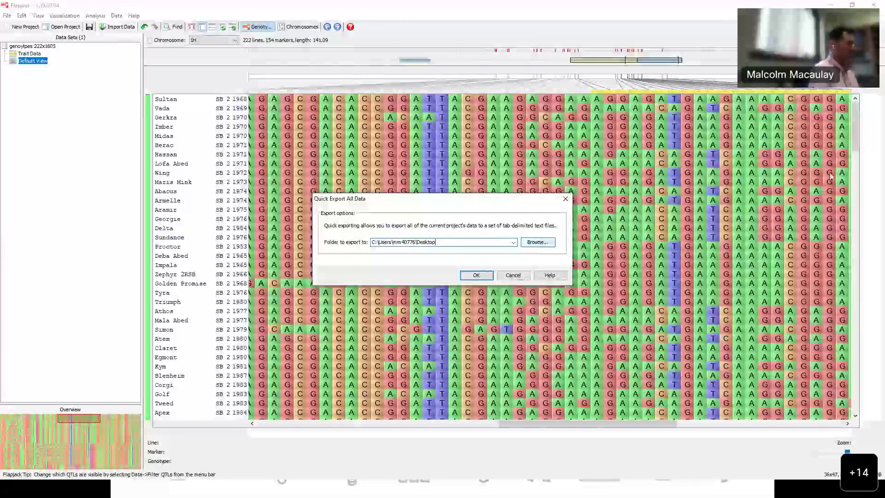
pyautogui.click(513, 276)
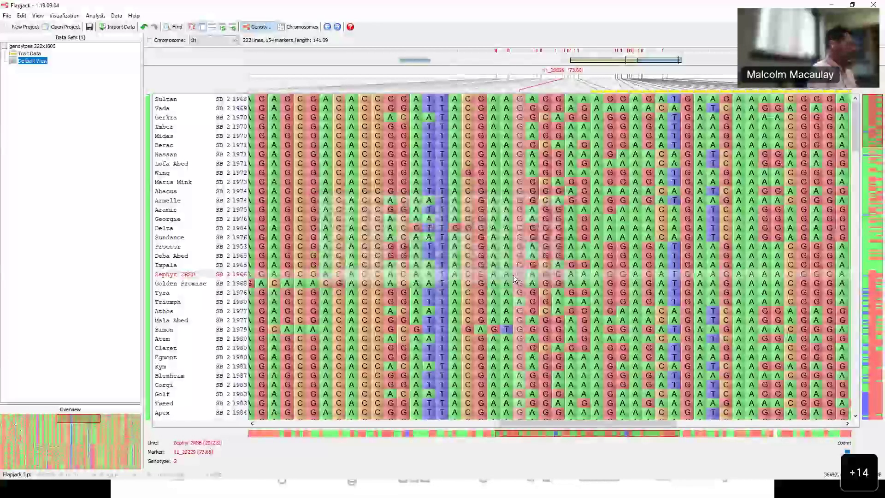
pyautogui.hotkey('alt', 'Tab')
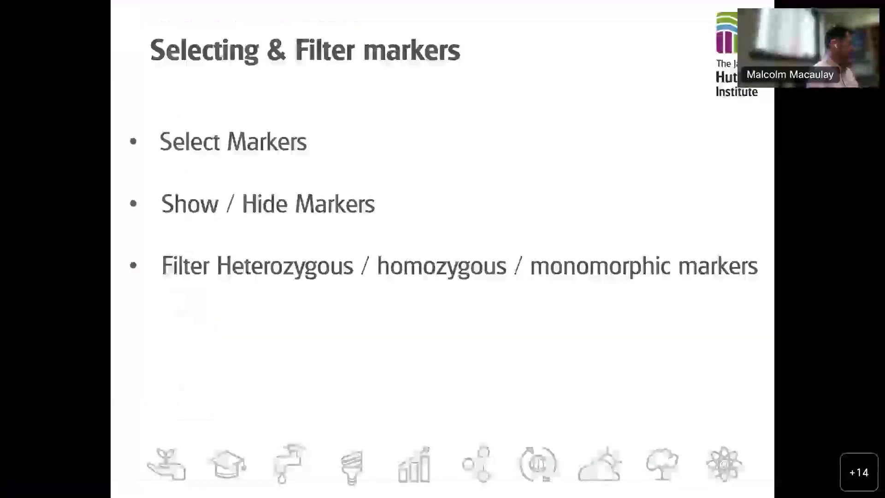
pyautogui.press('Right')
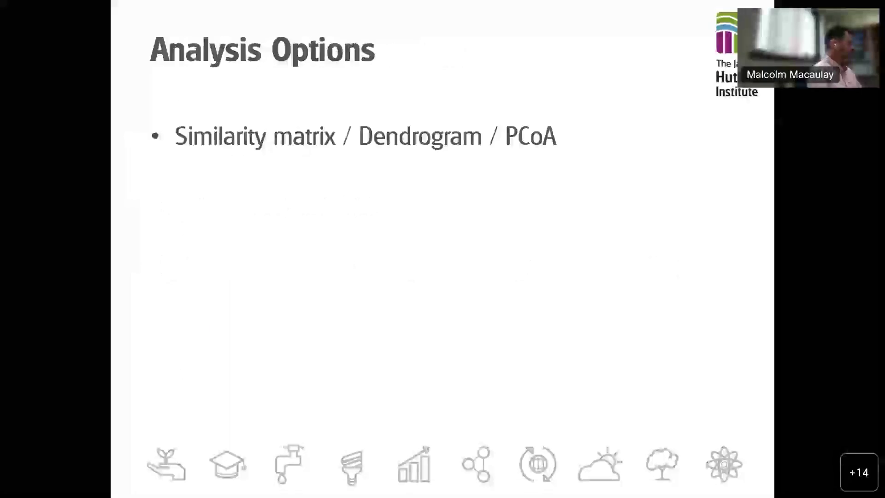
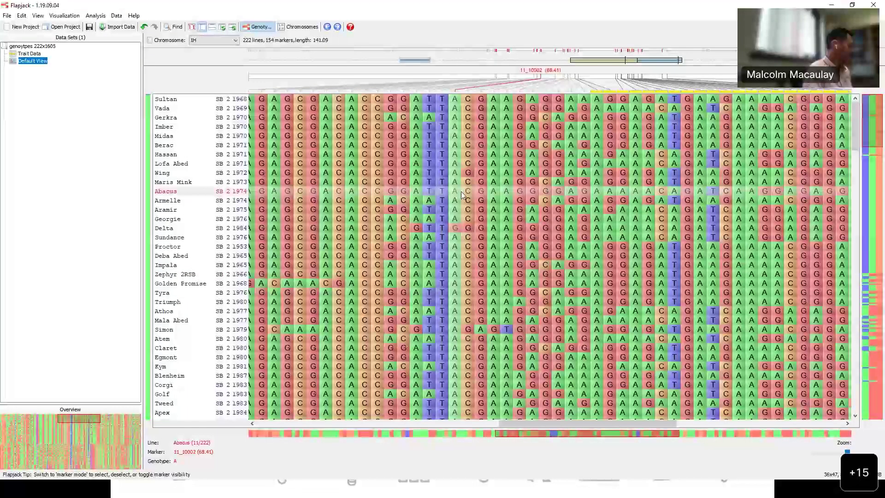
# Step: Create a similarity matrix from all selected lines with every chromosome included, and show the matrix as tabular data
pyautogui.click(114, 15)
pyautogui.moveTo(95, 16)
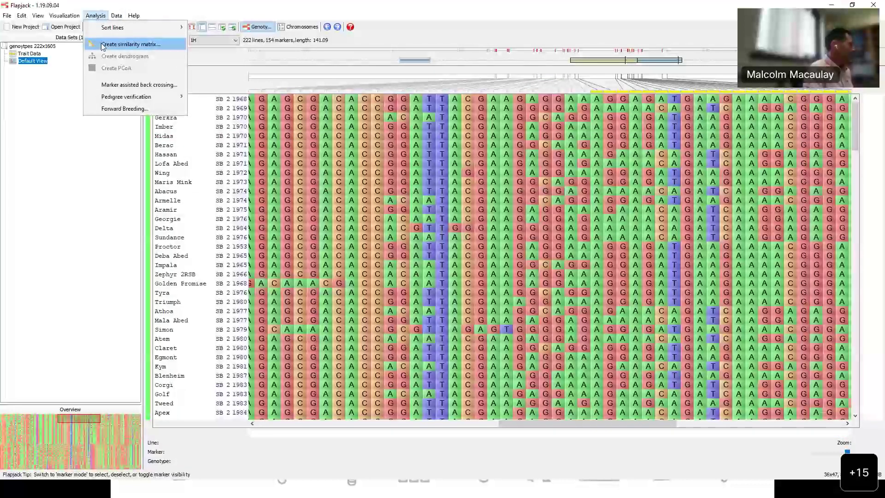
pyautogui.click(131, 44)
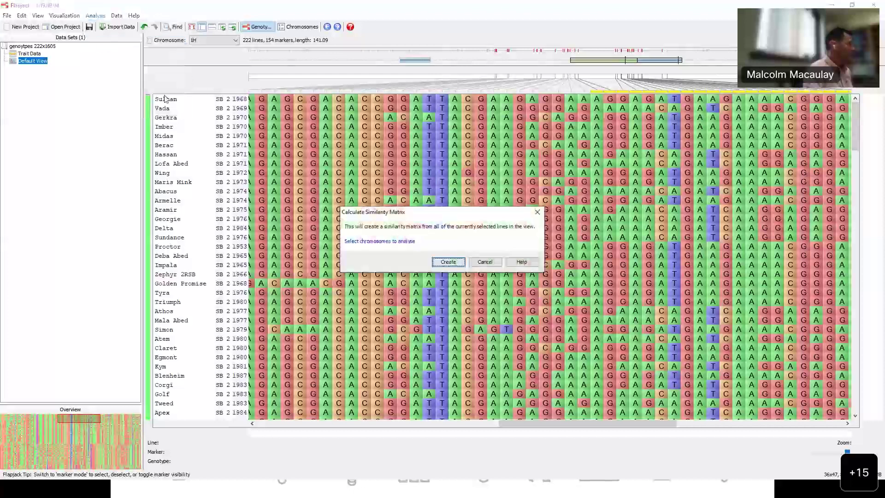
pyautogui.click(406, 243)
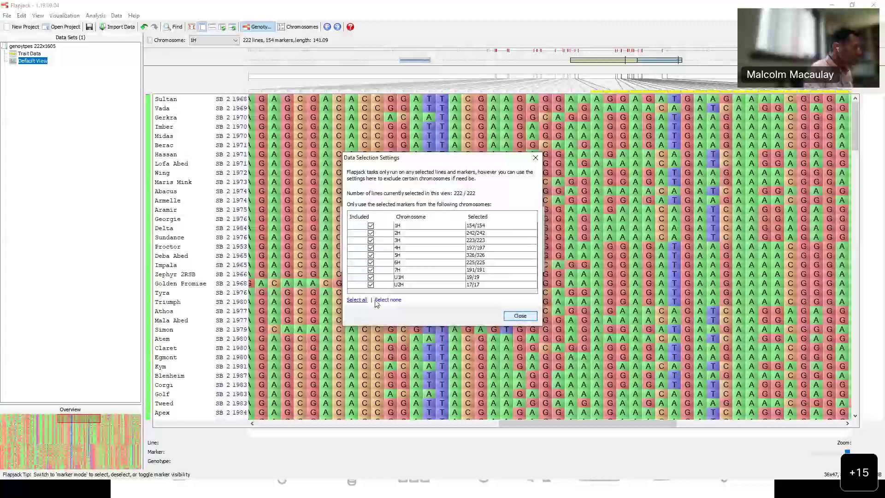
pyautogui.click(520, 316)
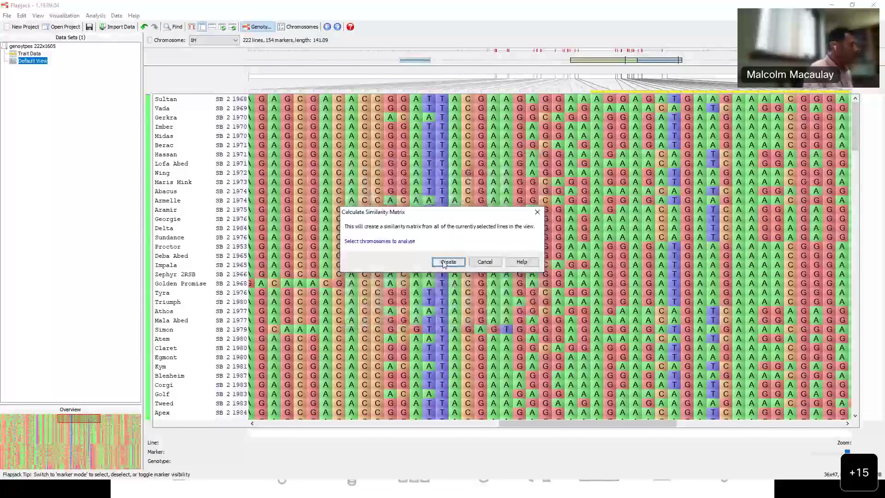
pyautogui.click(447, 262)
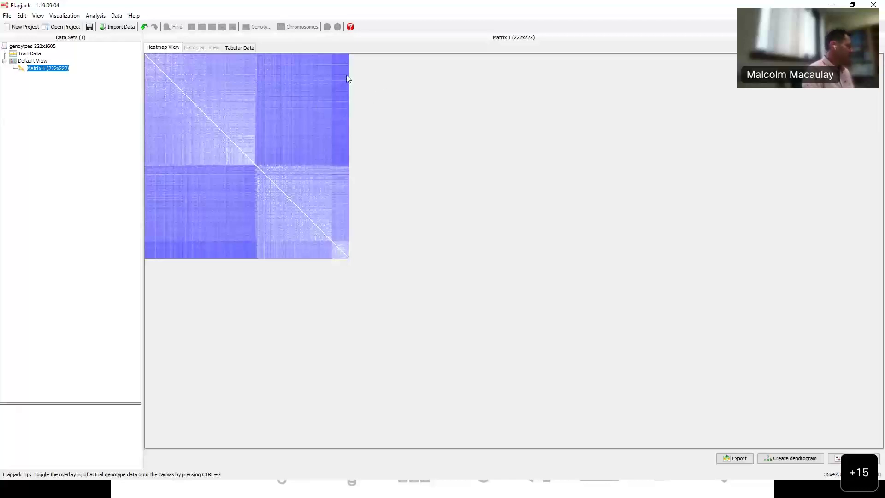
pyautogui.click(252, 48)
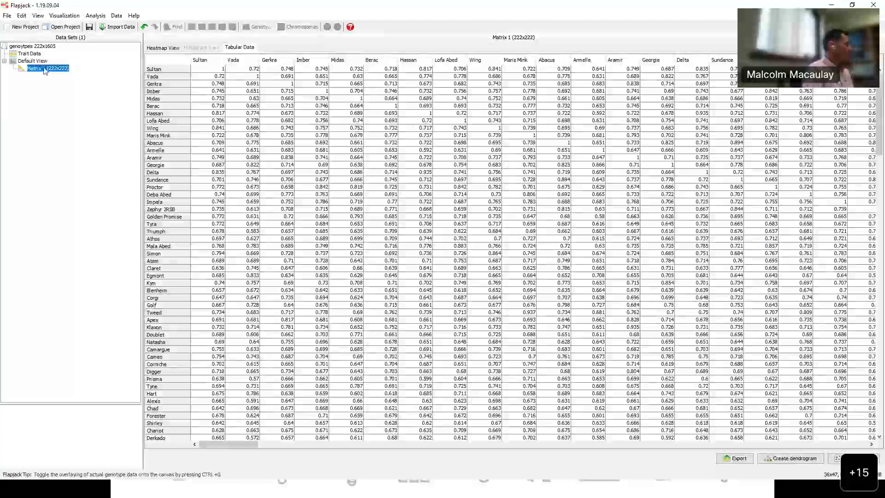
# Step: Create a dendrogram from the similarity matrix and look along its clusters
pyautogui.click(95, 16)
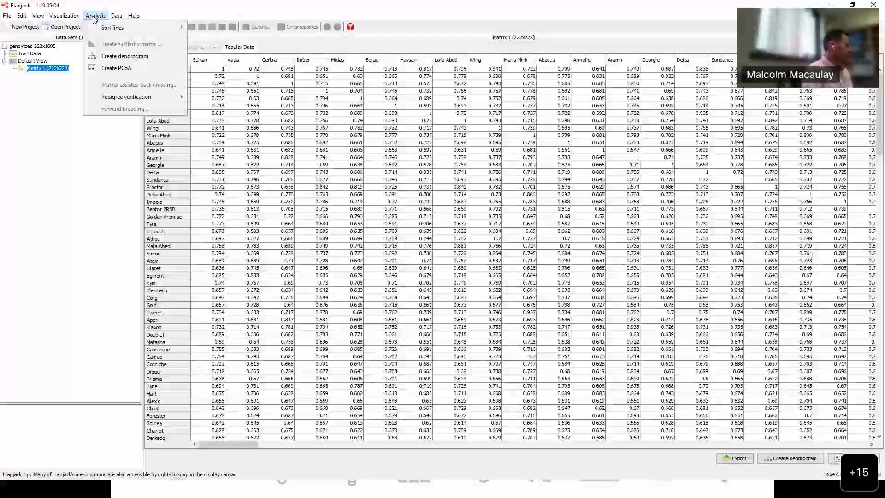
pyautogui.click(111, 58)
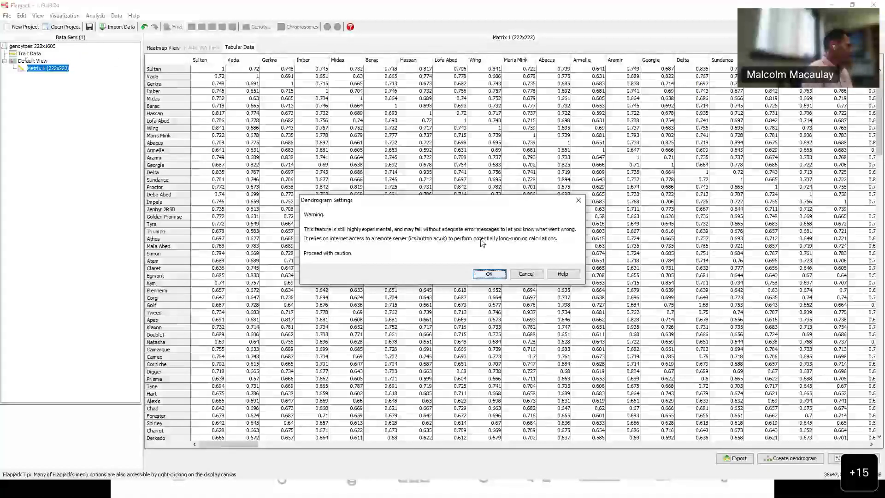
pyautogui.click(487, 275)
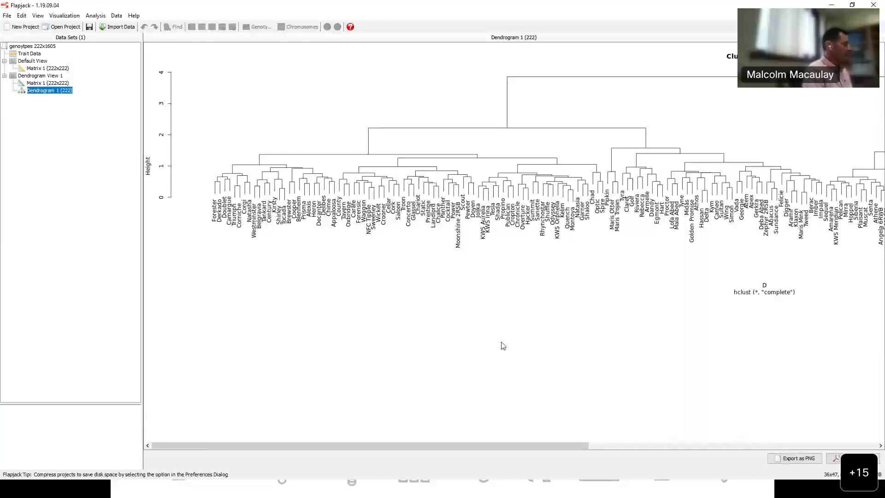
pyautogui.moveTo(536, 446); pyautogui.dragTo(744, 445)
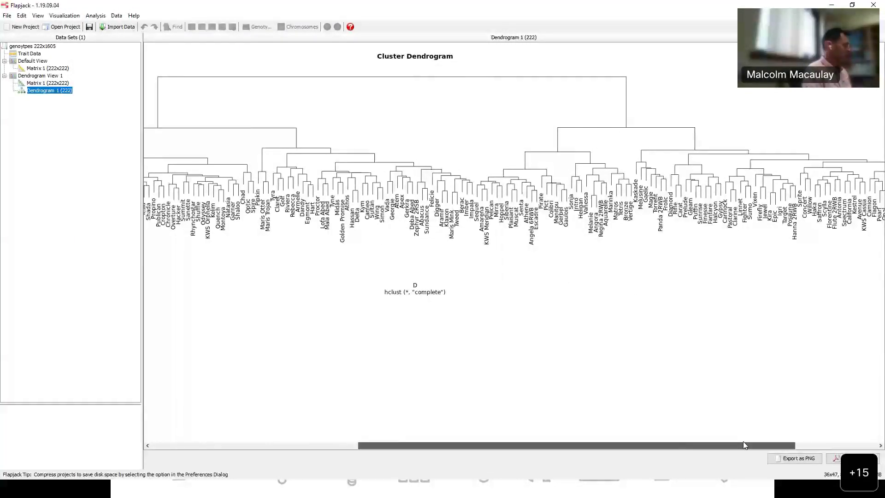
pyautogui.moveTo(743, 441)
pyautogui.mouseDown()
pyautogui.moveTo(602, 441)
pyautogui.moveTo(747, 441)
pyautogui.mouseUp()
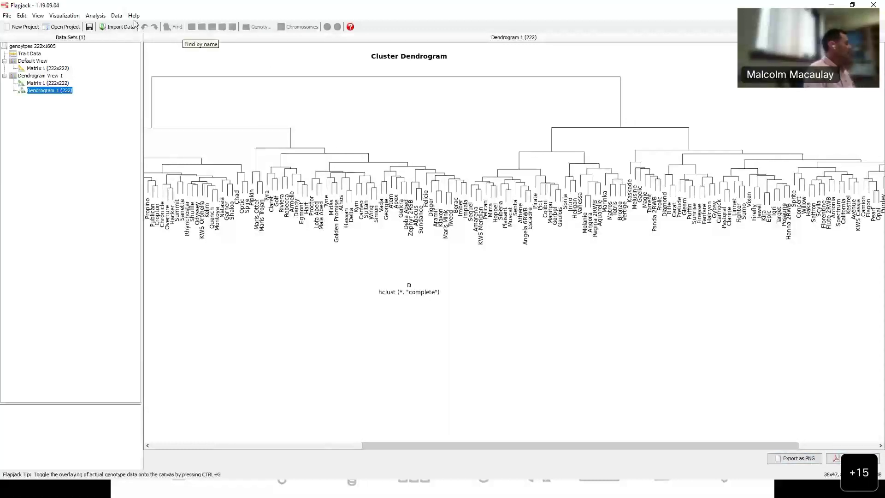
# Step: Run a PCoA on the Default View's similarity matrix, keeping the preset number of dimensions
pyautogui.click(116, 15)
pyautogui.moveTo(96, 15)
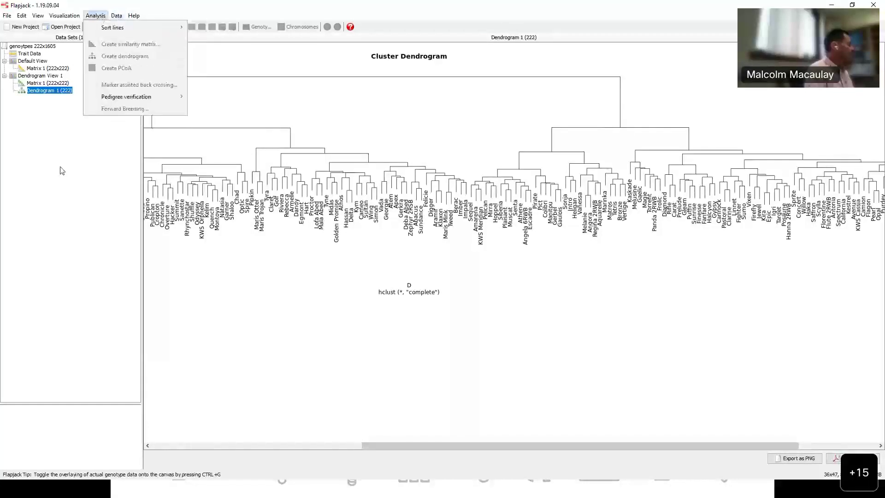
pyautogui.click(55, 116)
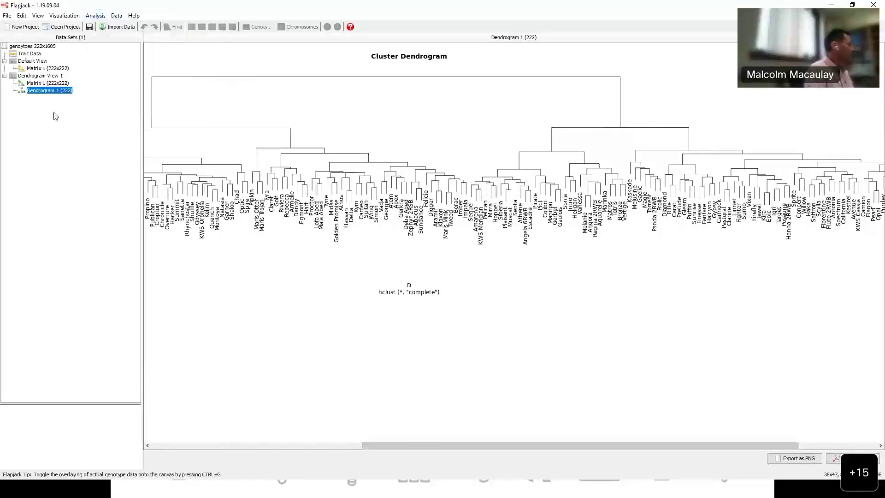
pyautogui.click(40, 69)
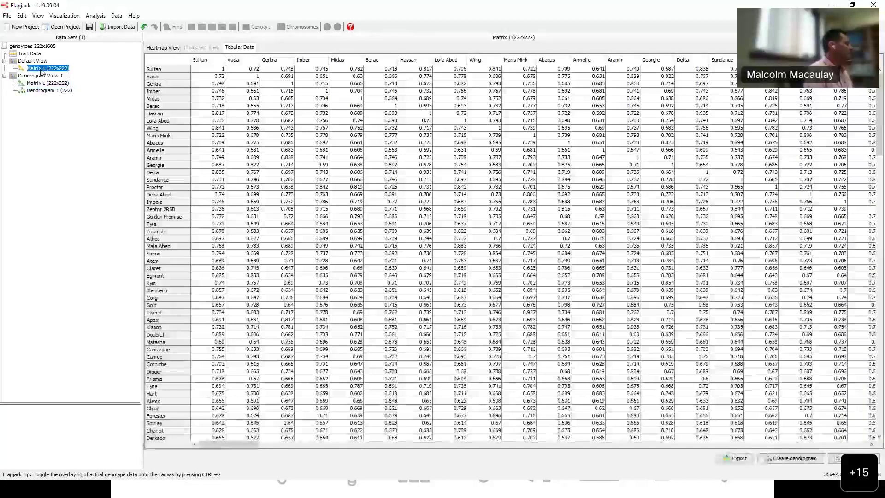
pyautogui.click(104, 15)
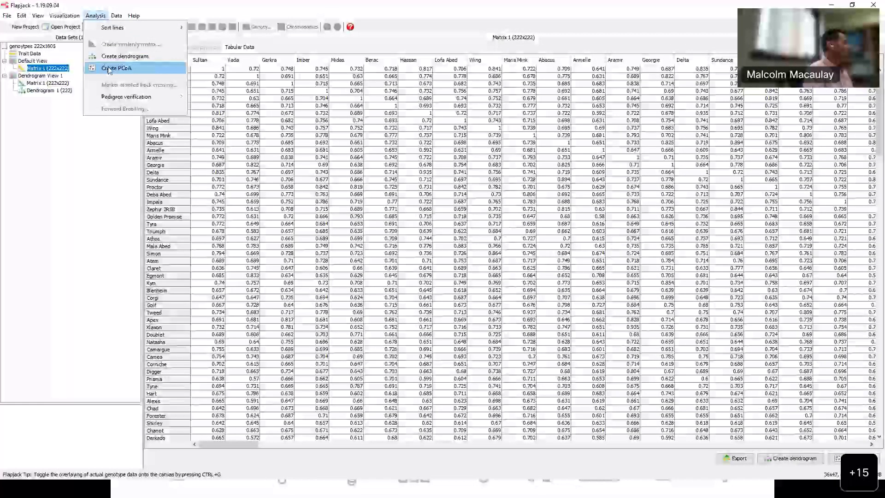
pyautogui.click(110, 70)
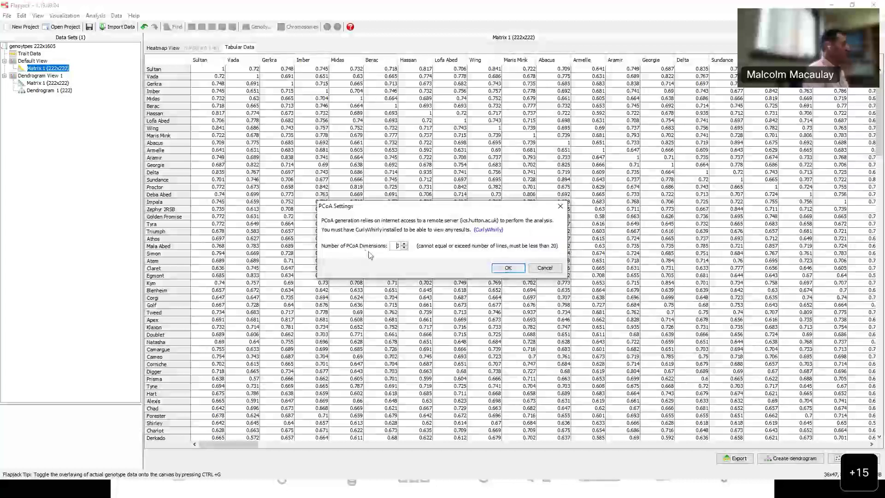
pyautogui.click(507, 268)
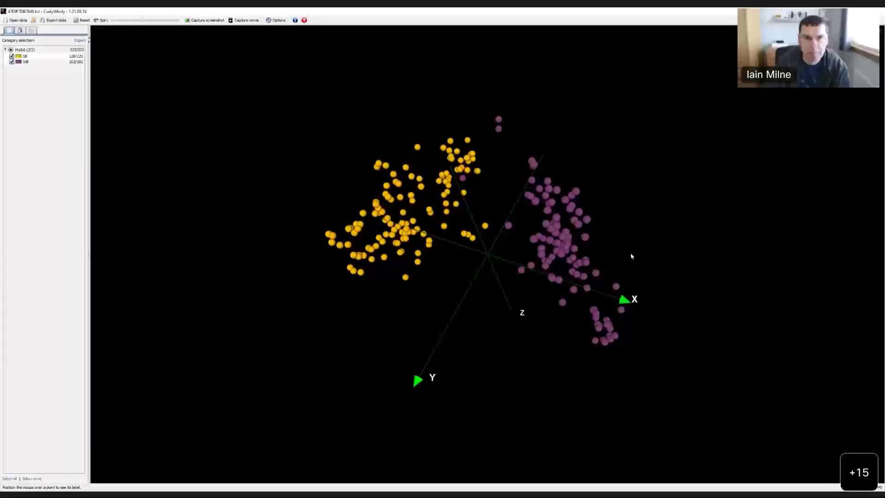
# Step: Rotate the 3D PCoA plot in CurlyWhirly to examine how the Habit categories are distributed along the axes
pyautogui.moveTo(621, 292); pyautogui.dragTo(513, 154)
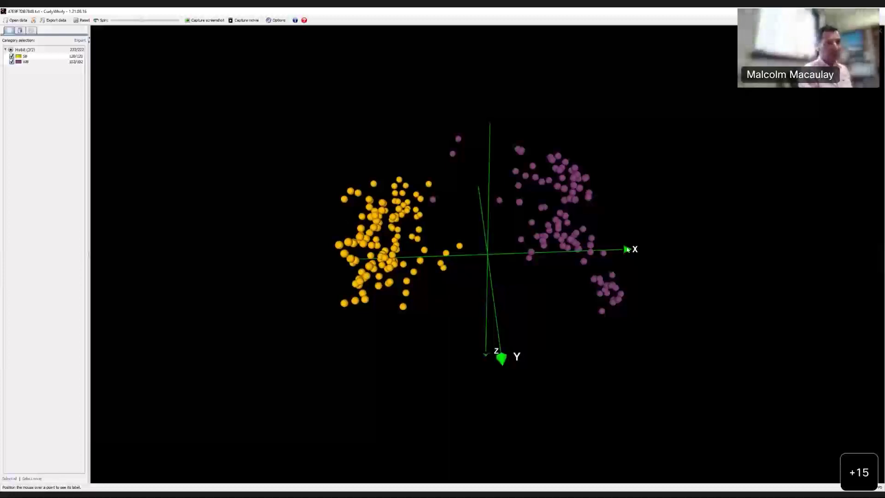
pyautogui.moveTo(628, 250); pyautogui.dragTo(543, 431)
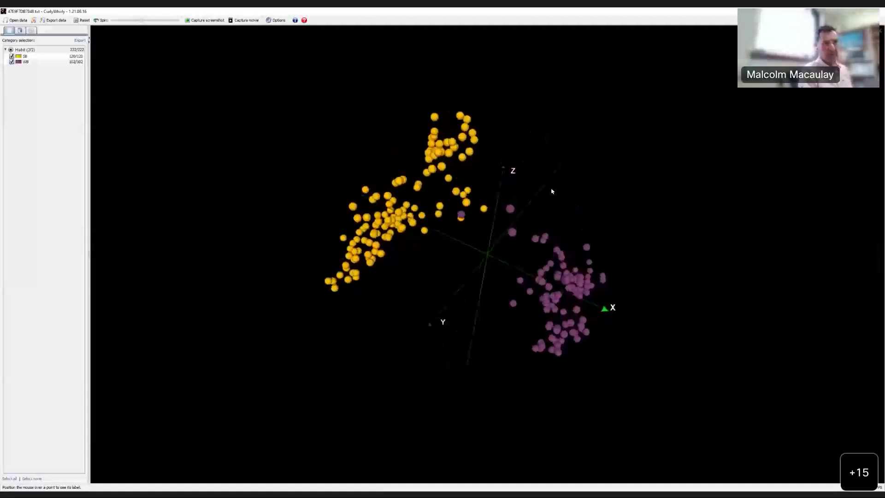
pyautogui.moveTo(552, 190); pyautogui.dragTo(528, 212)
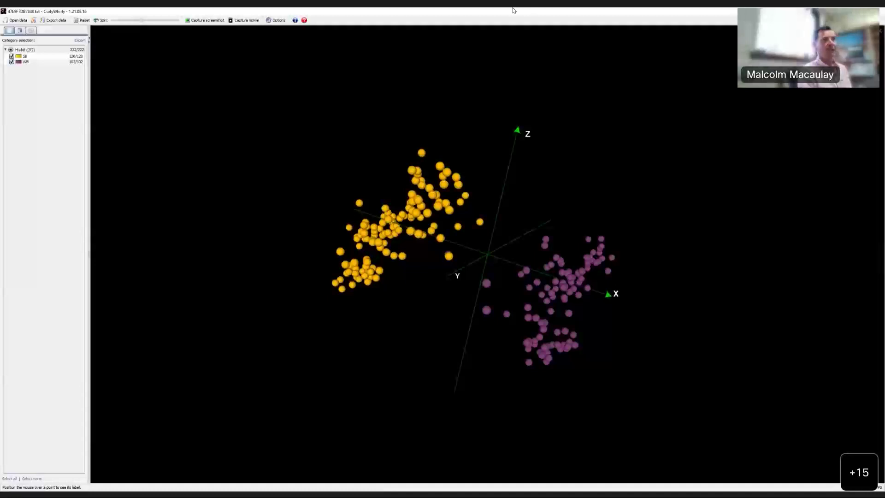